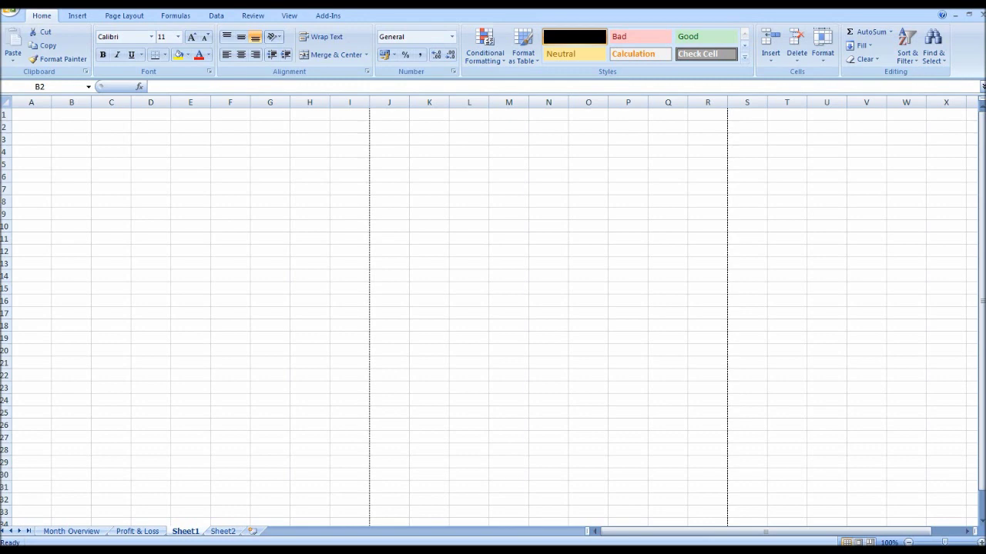
# Merge and center cells B2 through H2 on Sheet1 for the statement title
pyautogui.moveTo(71, 126); pyautogui.dragTo(310, 127)
pyautogui.click(71, 126)
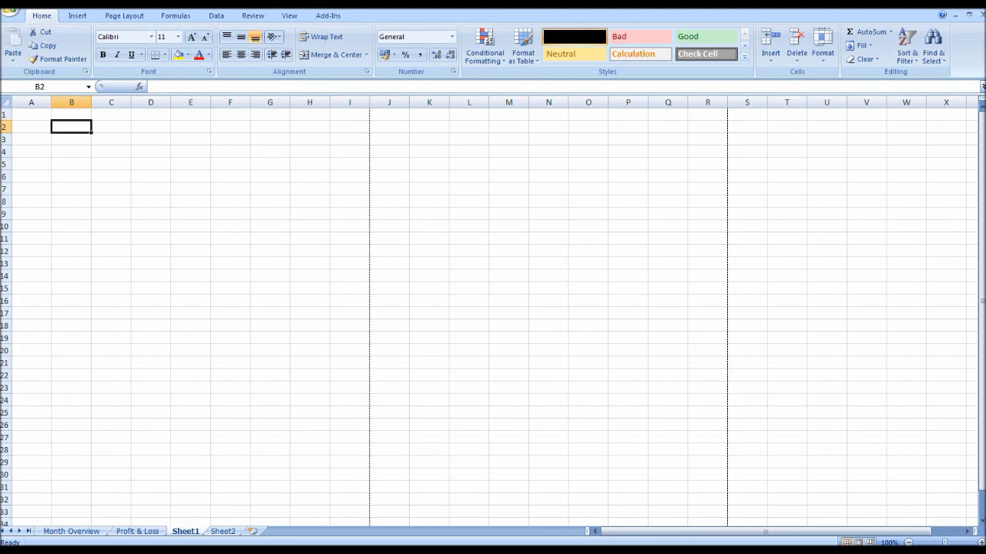
pyautogui.hotkey('shift', 'Right')
pyautogui.hotkey('shift', 'Right')
pyautogui.hotkey('shift', 'Right')
pyautogui.hotkey('shift', 'Right')
pyautogui.hotkey('shift', 'Right')
pyautogui.hotkey('shift', 'Right')
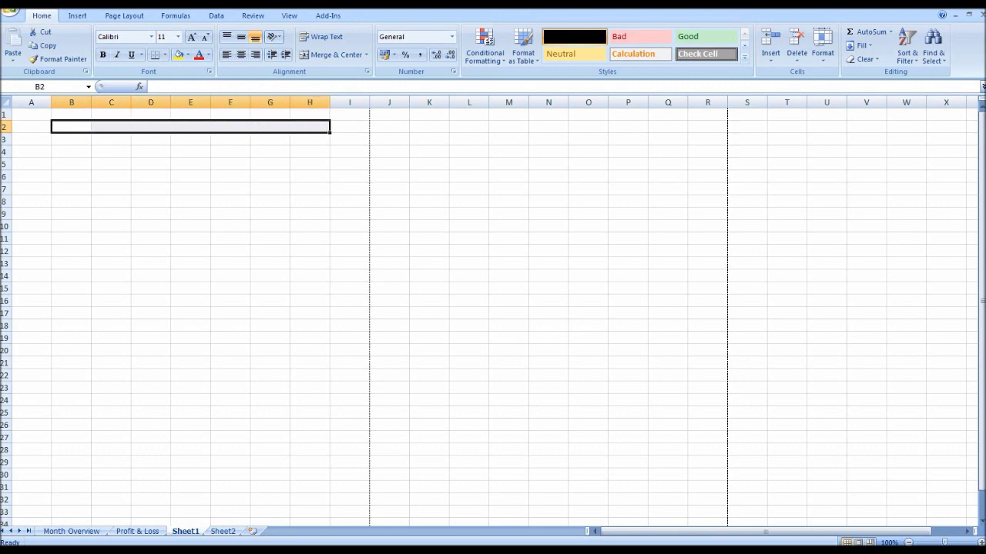
pyautogui.click(331, 54)
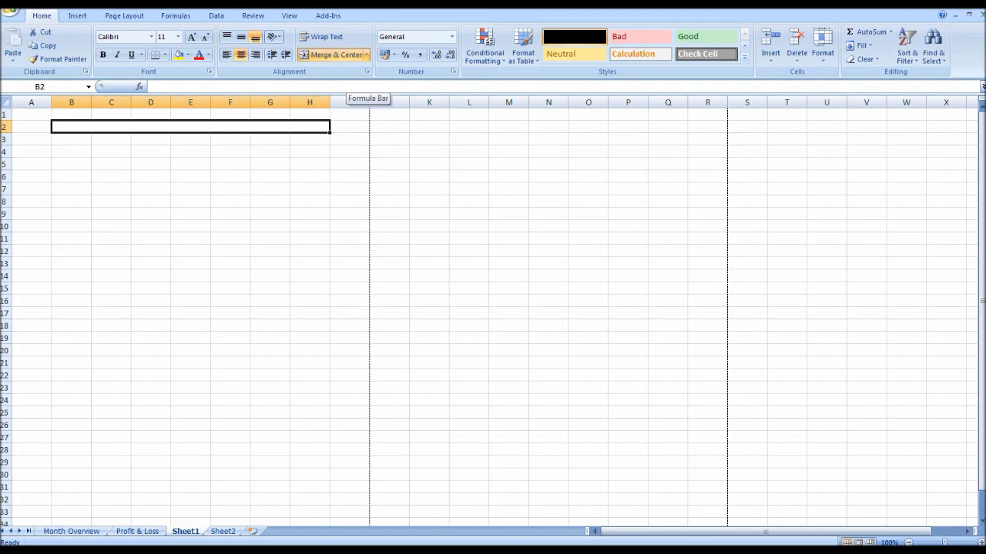
# Enter the title "Profit & Loss Statement" in the merged cell B2
pyautogui.write('Pro')
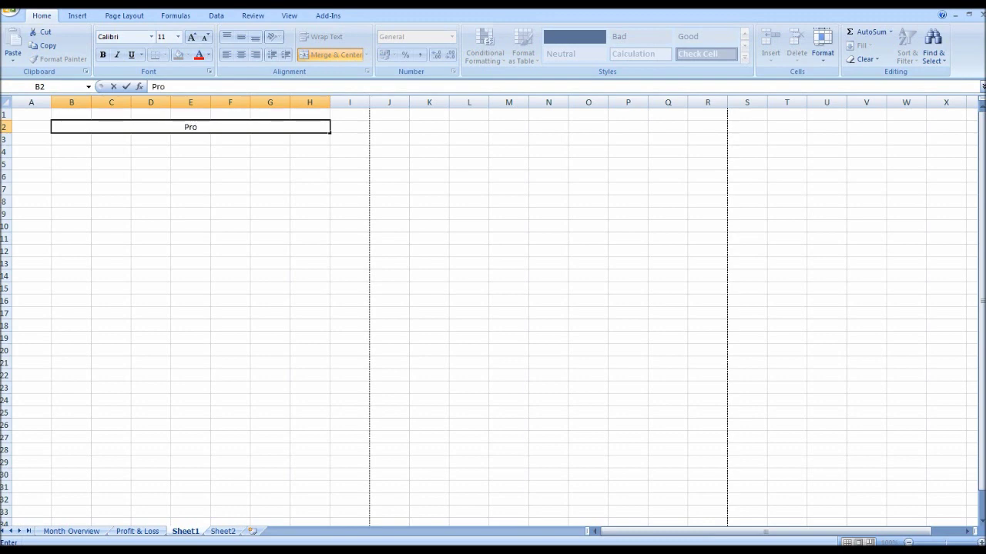
pyautogui.write('fit &Loss')
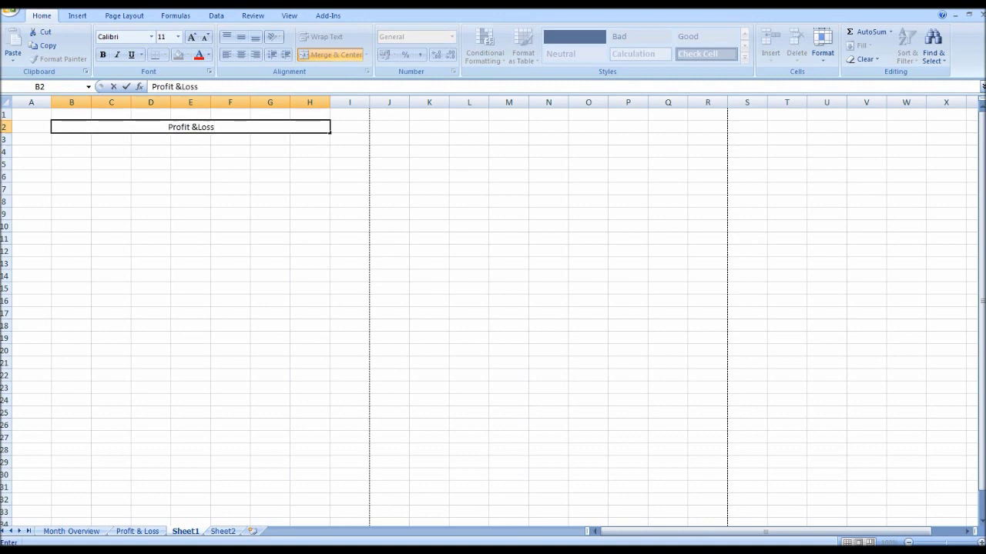
pyautogui.press('BackSpace')
pyautogui.press('BackSpace')
pyautogui.press('BackSpace')
pyautogui.press('BackSpace')
pyautogui.write('Loss S')
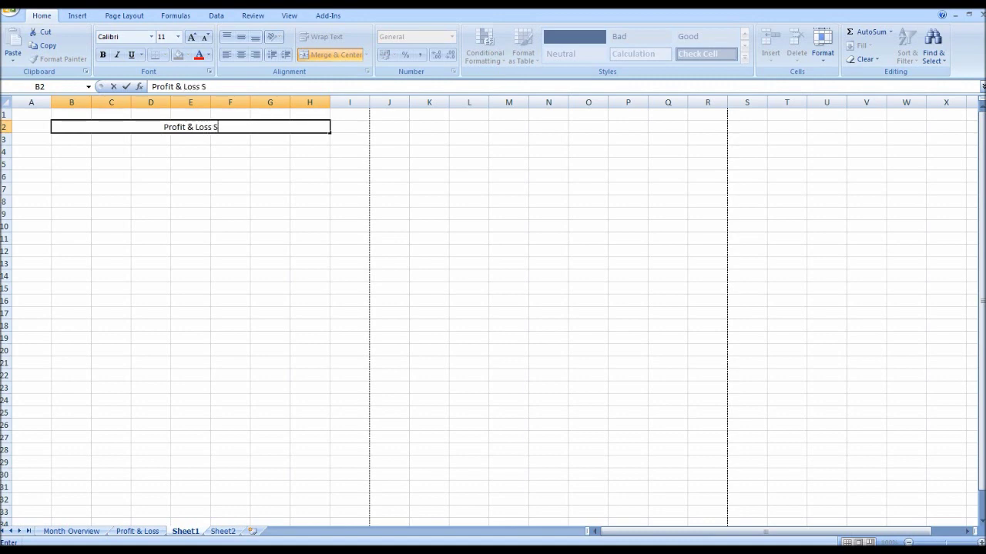
pyautogui.write('tsatem')
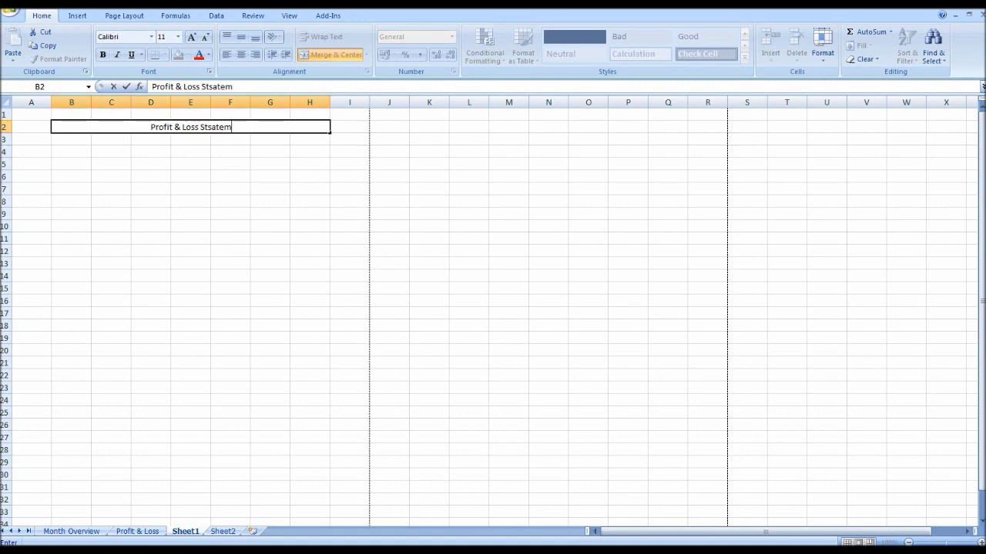
pyautogui.write('ent')
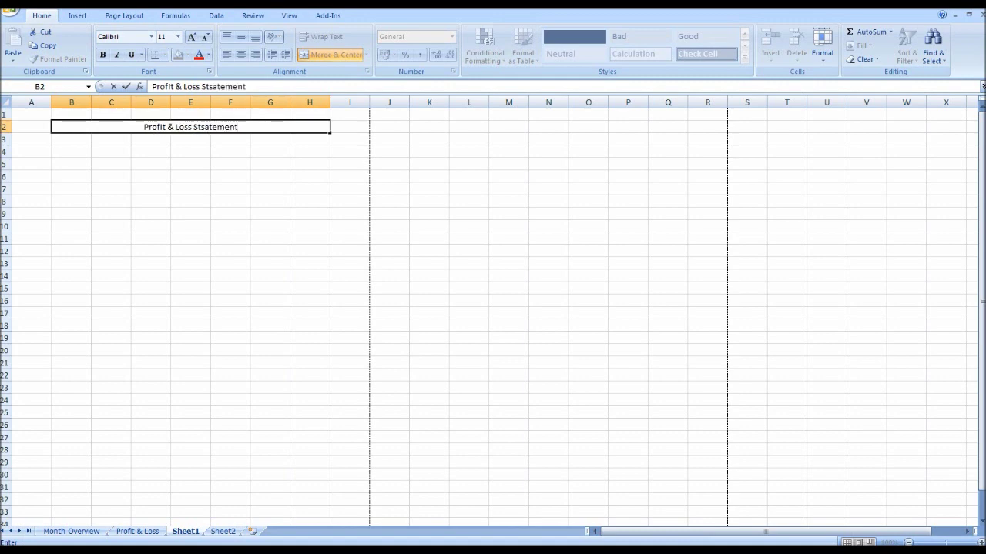
pyautogui.click(204, 126)
pyautogui.press('BackSpace')
pyautogui.press('Return')
# Format the title in B2 as bold and underlined
pyautogui.click(190, 126)
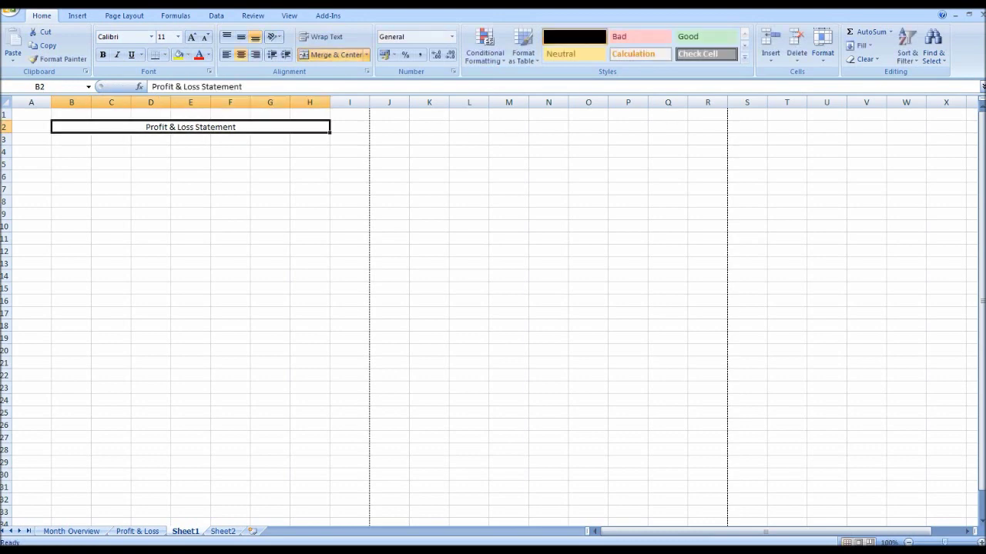
pyautogui.click(103, 54)
pyautogui.click(131, 54)
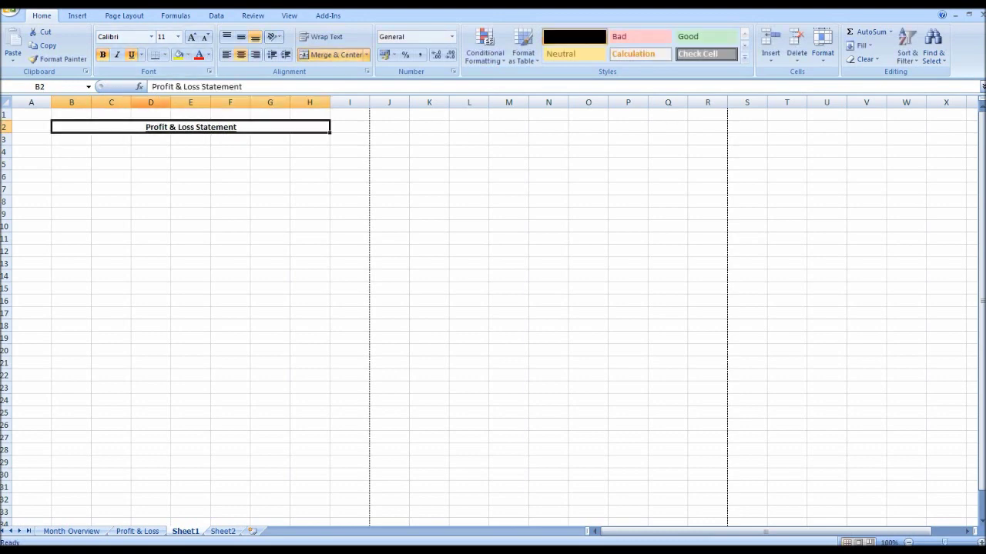
# Append " - BPFS Ltd" to the title in B2 so it reads "Profit & Loss Statement - BPFS Ltd"
pyautogui.click(242, 87)
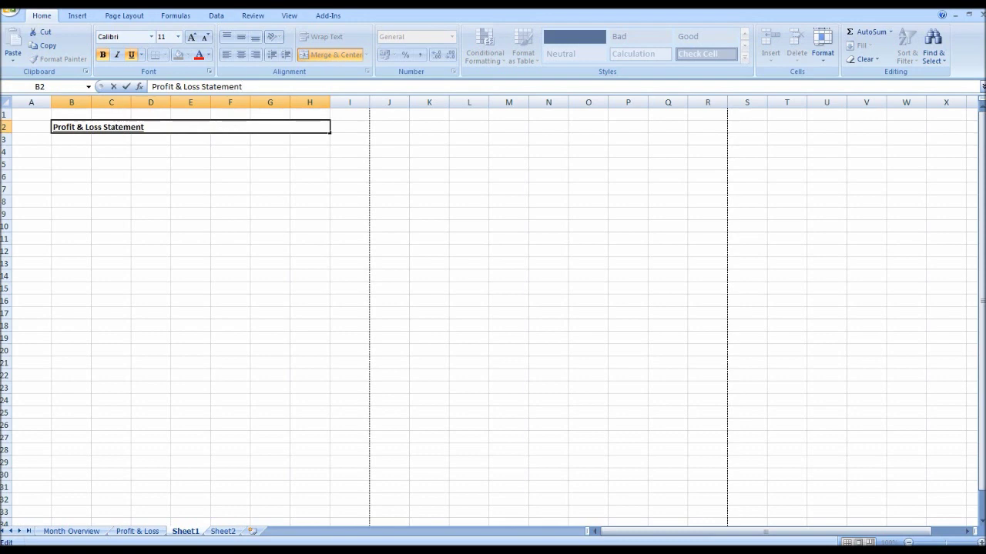
pyautogui.write('-Bu')
pyautogui.press('BackSpace')
pyautogui.write('PFS Ltd')
pyautogui.click(249, 87)
pyautogui.press('Return')
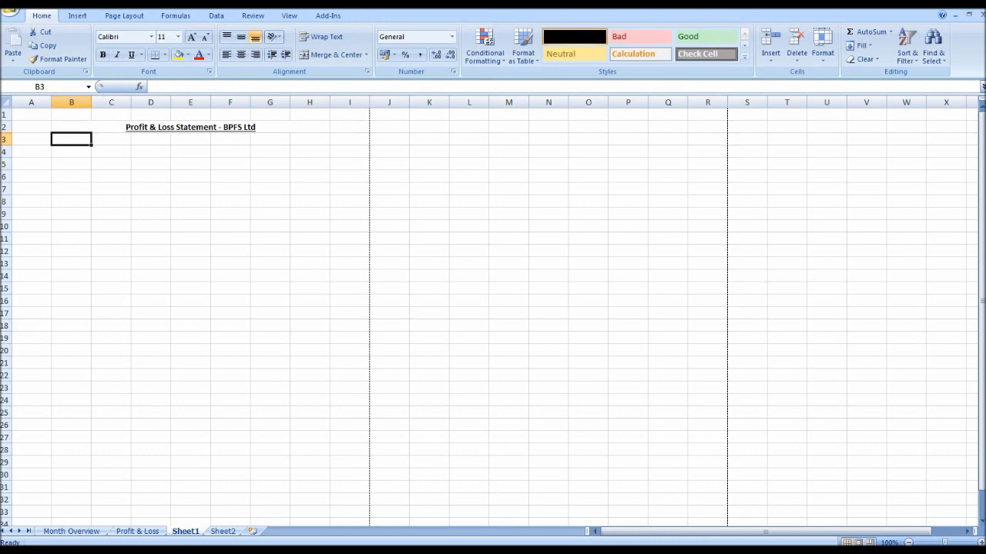
# Merge and center cells B3 through H3 and enter the date 31/05/2015 in the merged cell
pyautogui.moveTo(71, 138); pyautogui.dragTo(310, 139)
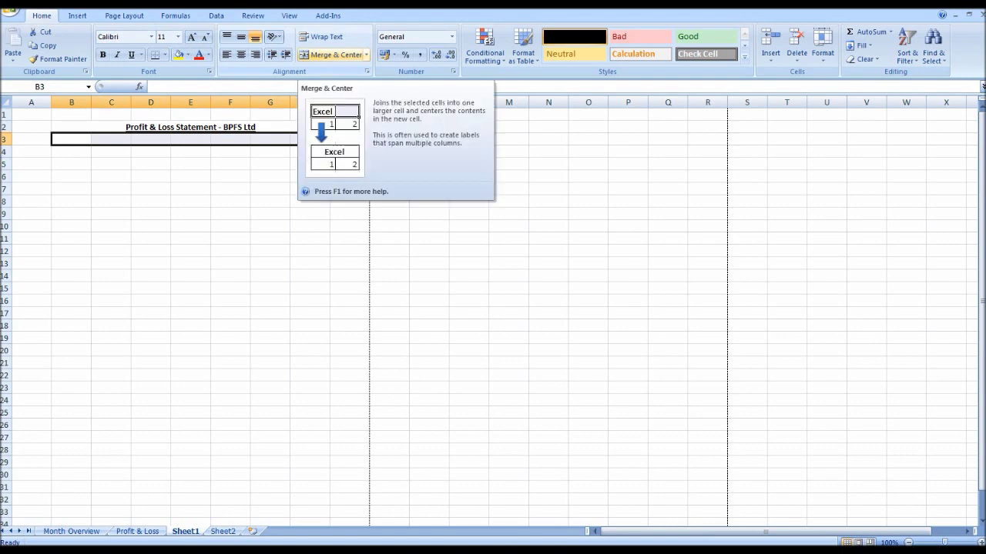
pyautogui.click(331, 55)
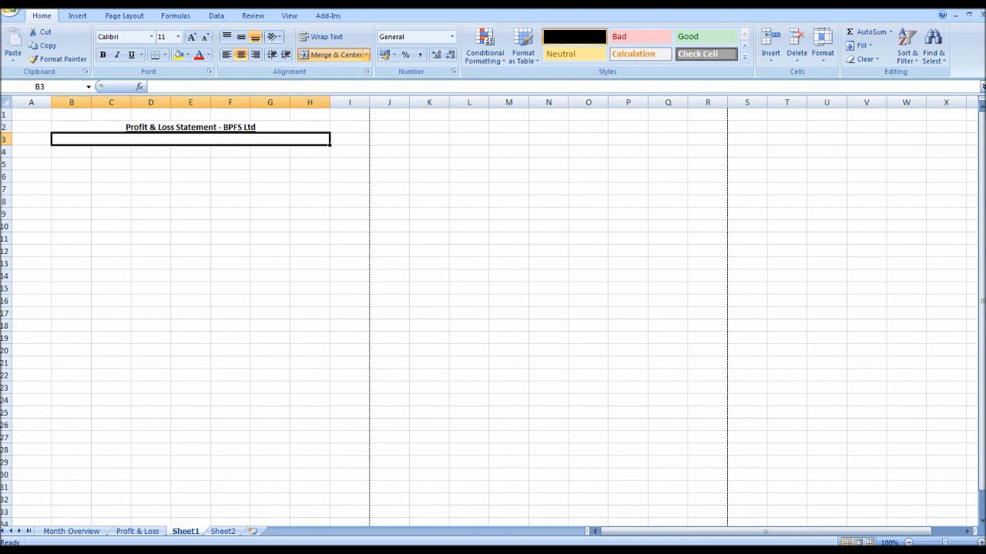
pyautogui.write('31')
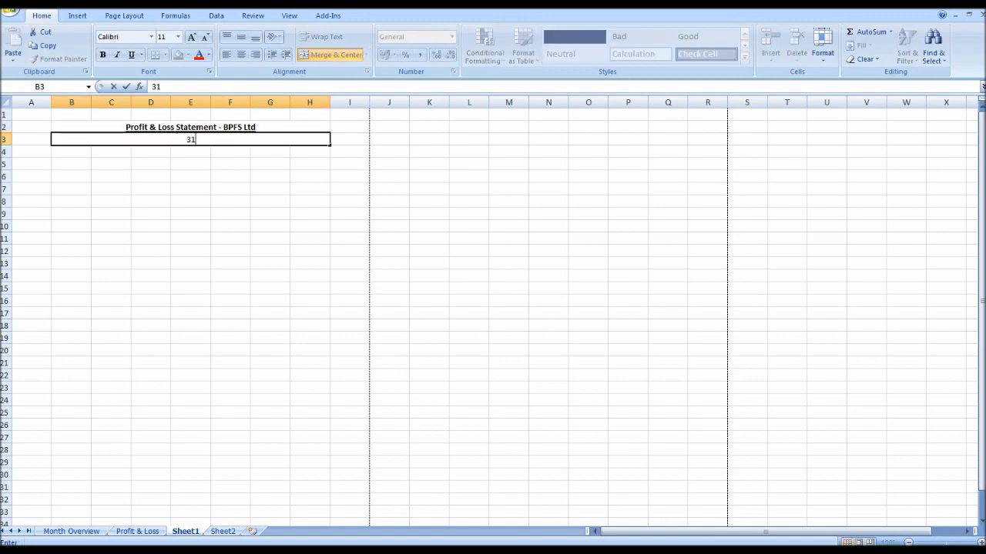
pyautogui.write('/05/2015')
pyautogui.press('Return')
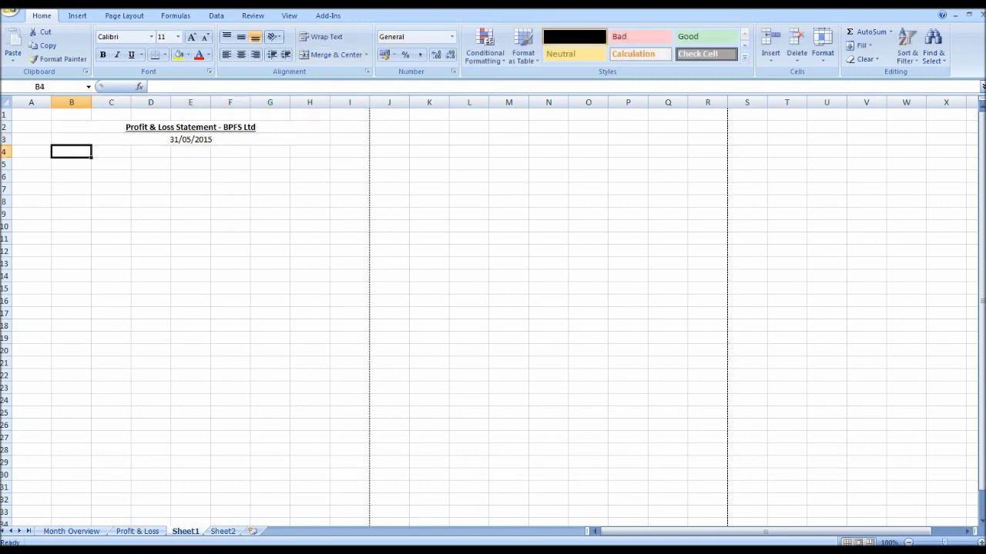
# Replace the date under the title in B3 with "May 2015"
pyautogui.click(190, 139)
pyautogui.click(153, 86)
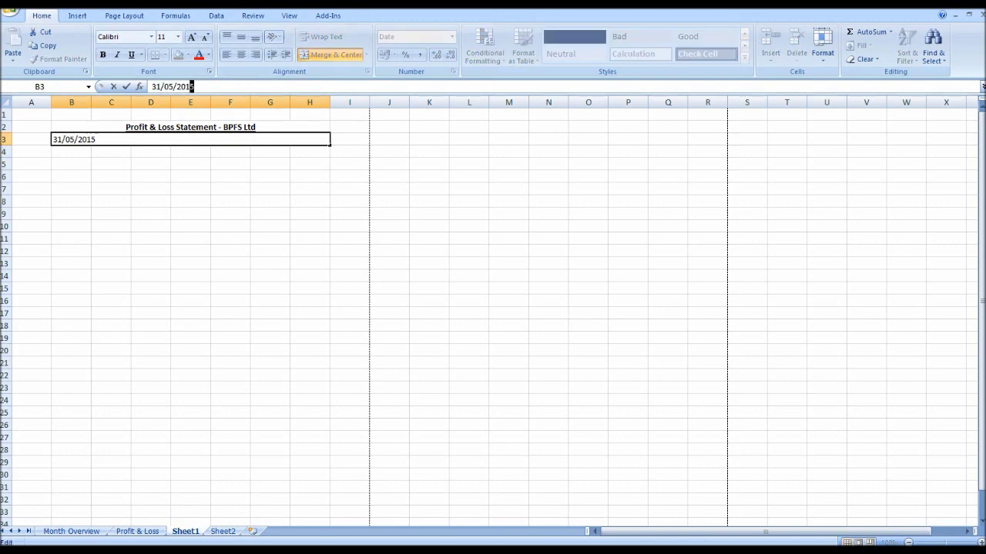
pyautogui.moveTo(194, 86); pyautogui.dragTo(152, 86)
pyautogui.write('Ma')
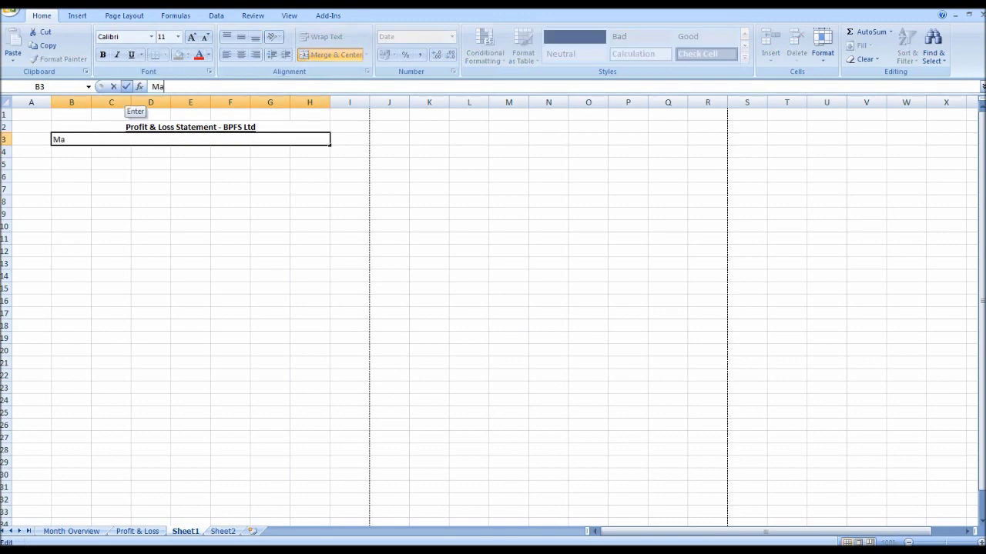
pyautogui.write('y 2015')
pyautogui.click(190, 226)
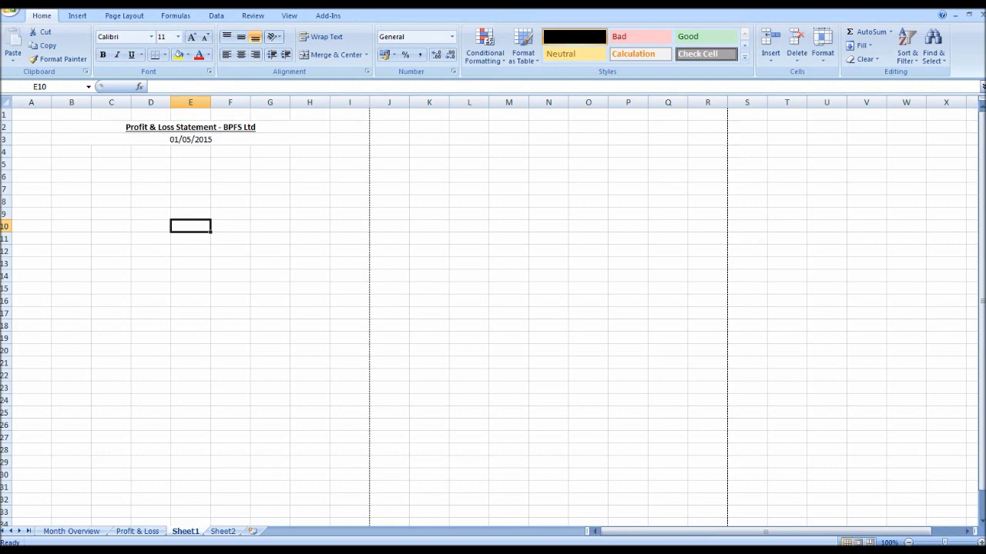
# Enter the section heading "Sales" in cell B7 and make it bold
pyautogui.click(71, 189)
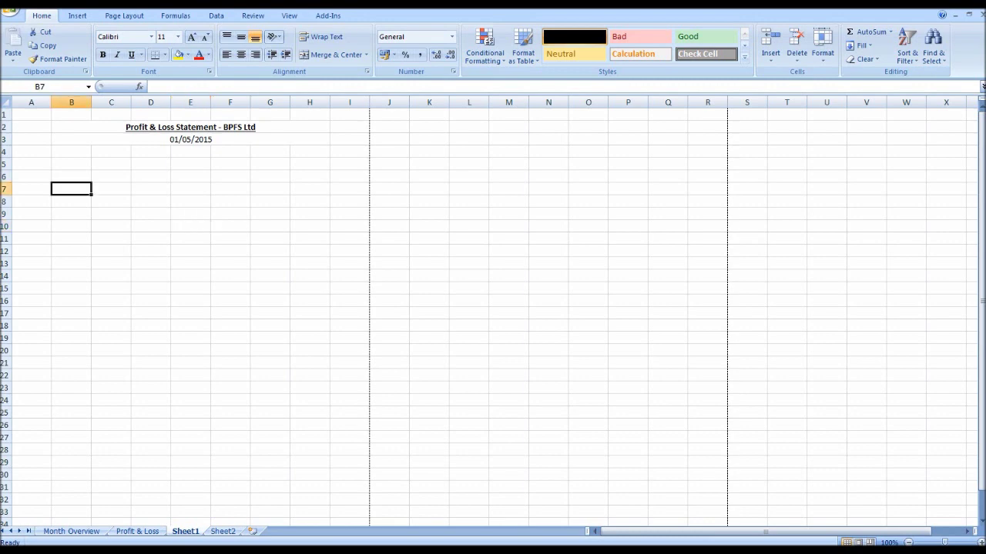
pyautogui.write('Sales')
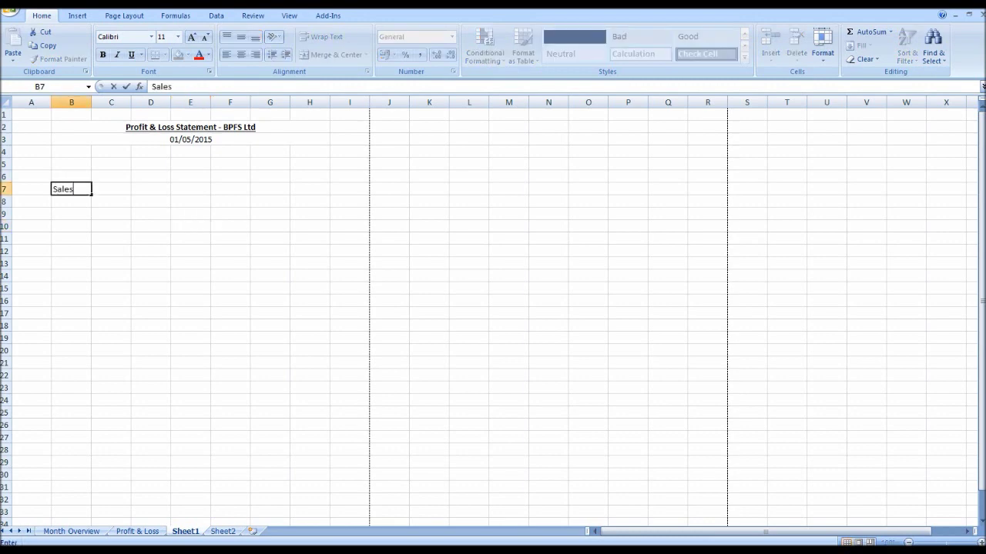
pyautogui.press('Return')
pyautogui.click(71, 188)
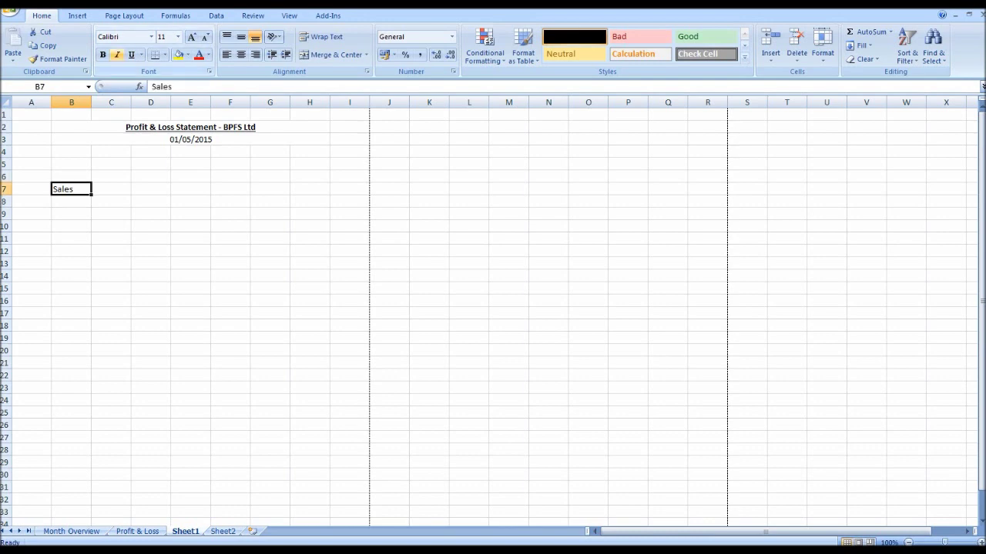
pyautogui.click(102, 55)
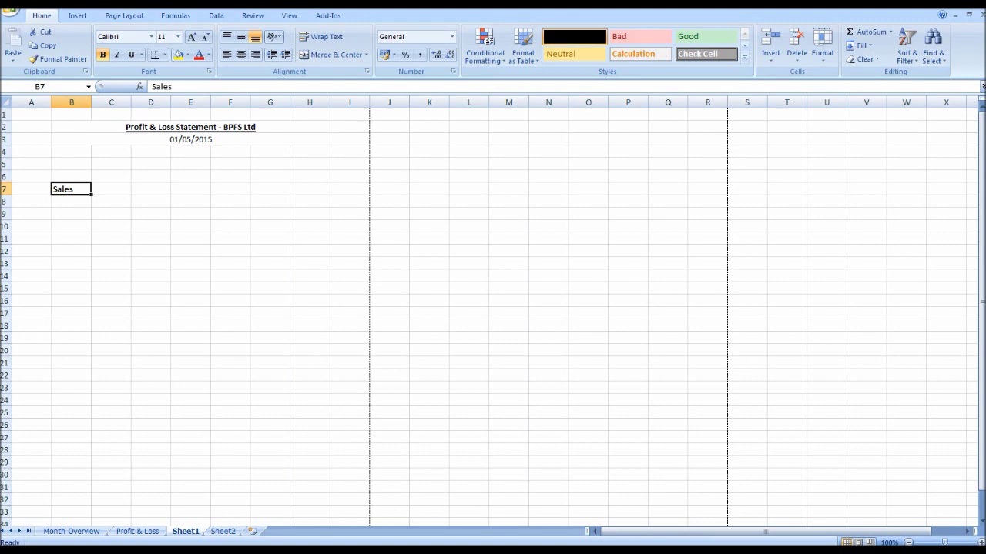
# Enter the currency heading "£" in cell F6 and center it
pyautogui.click(229, 177)
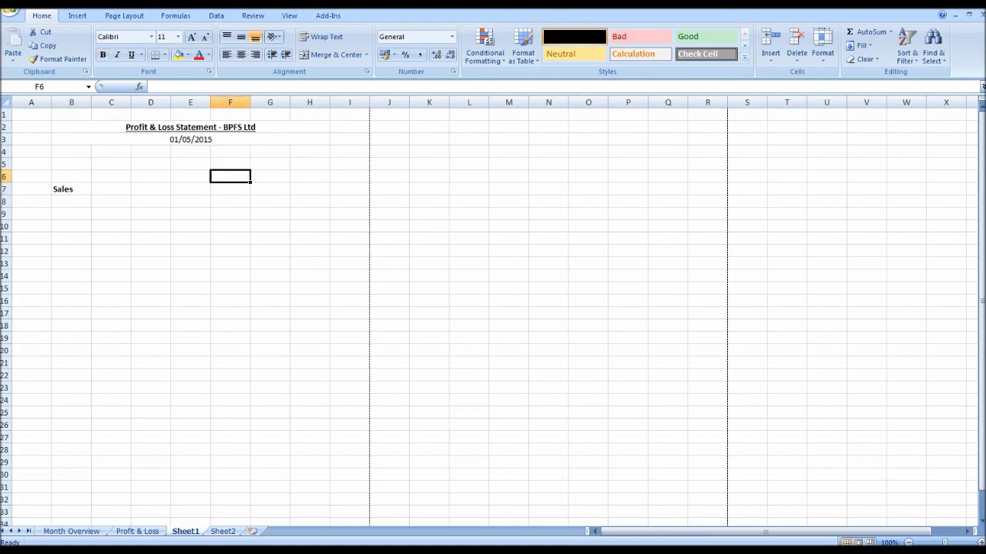
pyautogui.write('£')
pyautogui.click(349, 201)
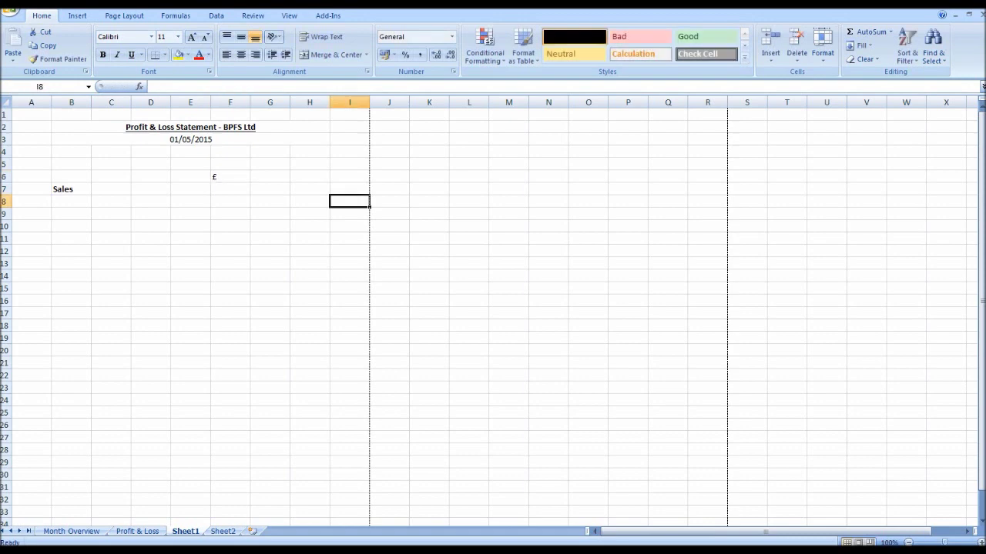
pyautogui.click(229, 177)
pyautogui.click(241, 54)
pyautogui.click(349, 238)
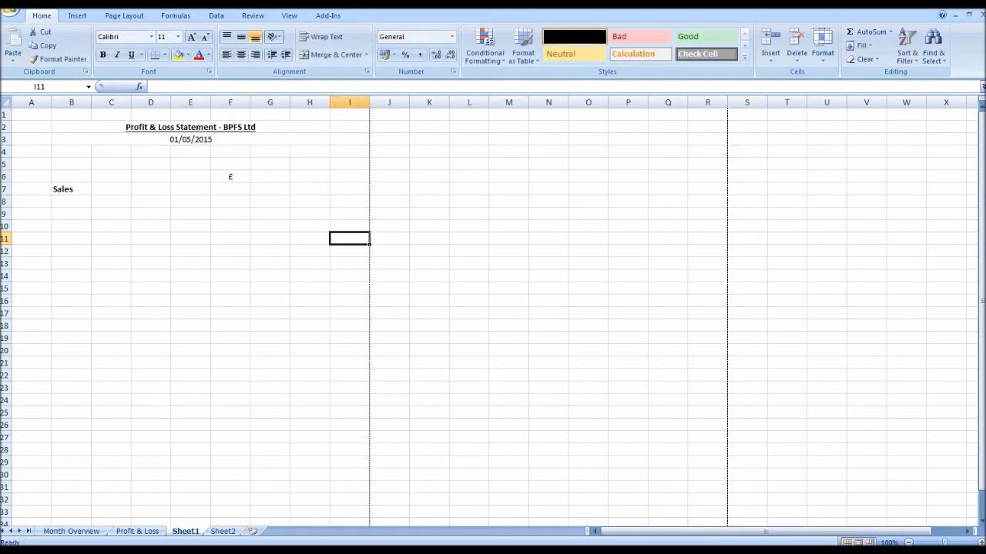
pyautogui.click(229, 176)
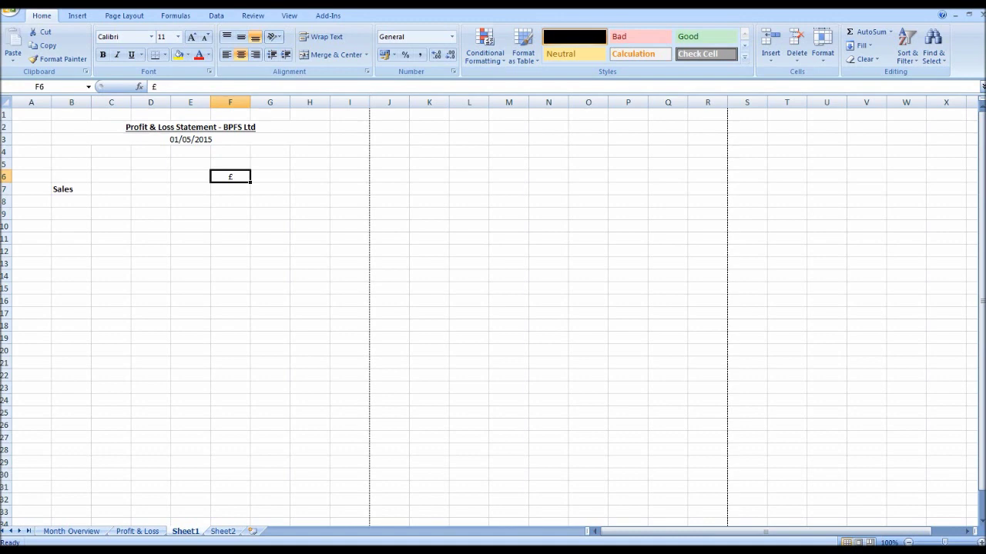
# Enter the line label "Sales" in cell B9 and move across to cell F9
pyautogui.click(71, 213)
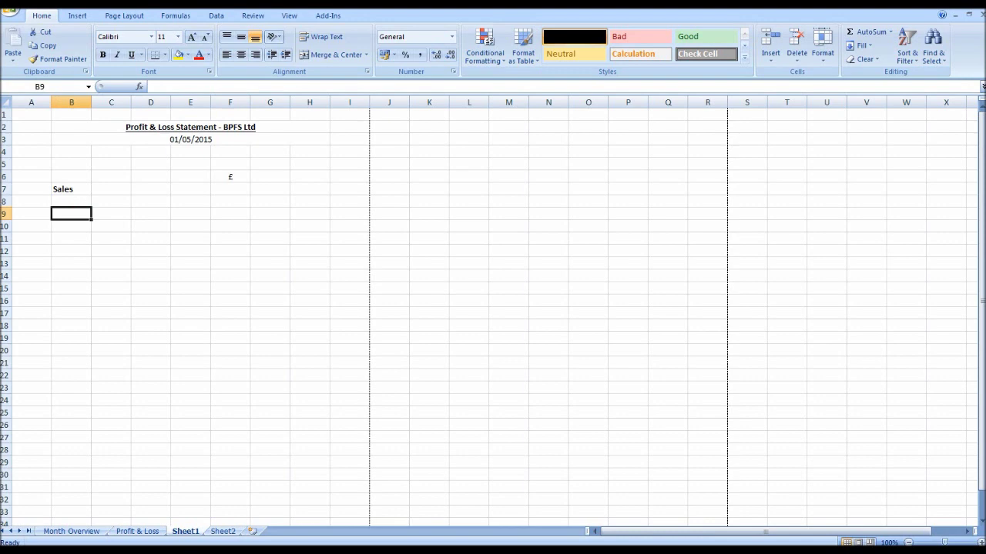
pyautogui.write('Sa')
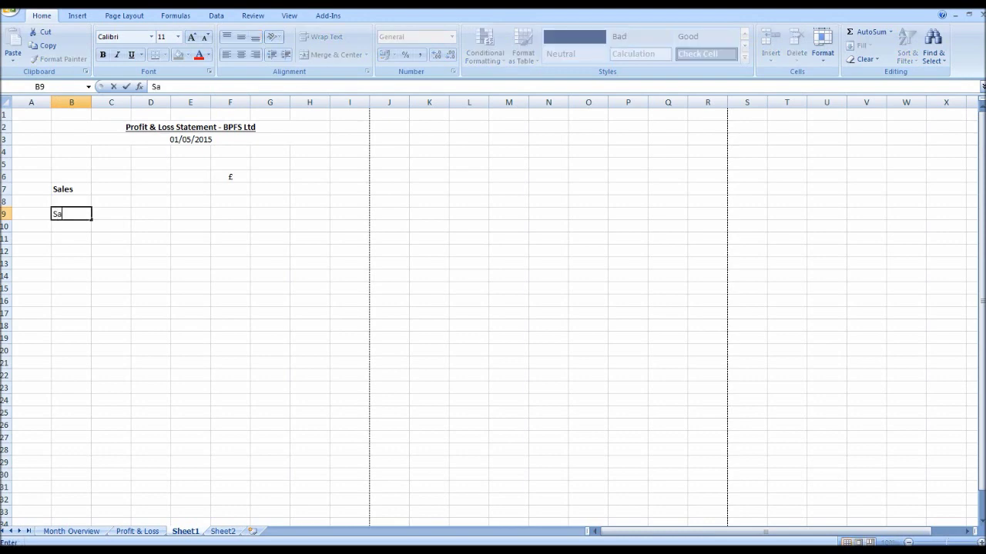
pyautogui.write('les')
pyautogui.press('Right')
pyautogui.press('Right')
pyautogui.press('Right')
pyautogui.press('Right')
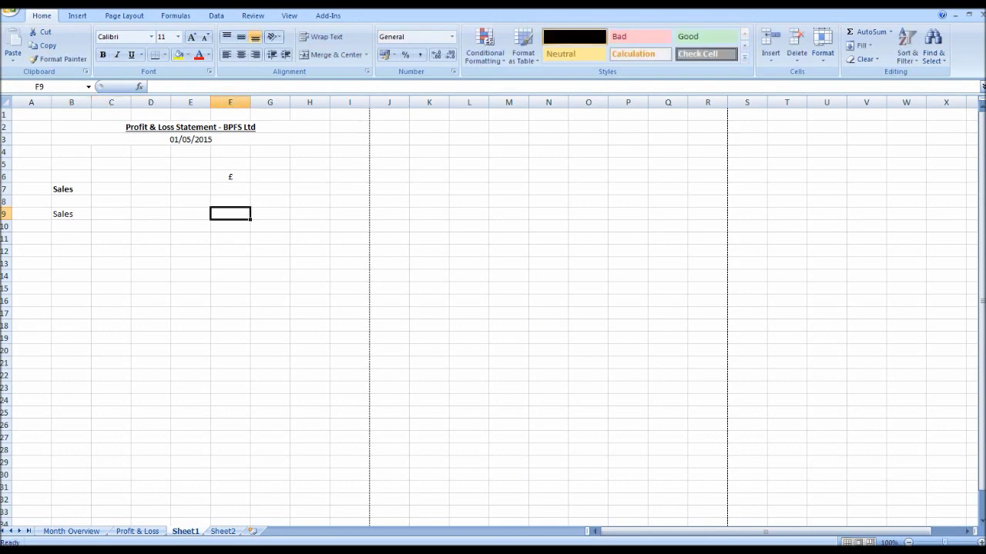
# Set the line label in cell B9 to "Sales Product A"
pyautogui.click(70, 213)
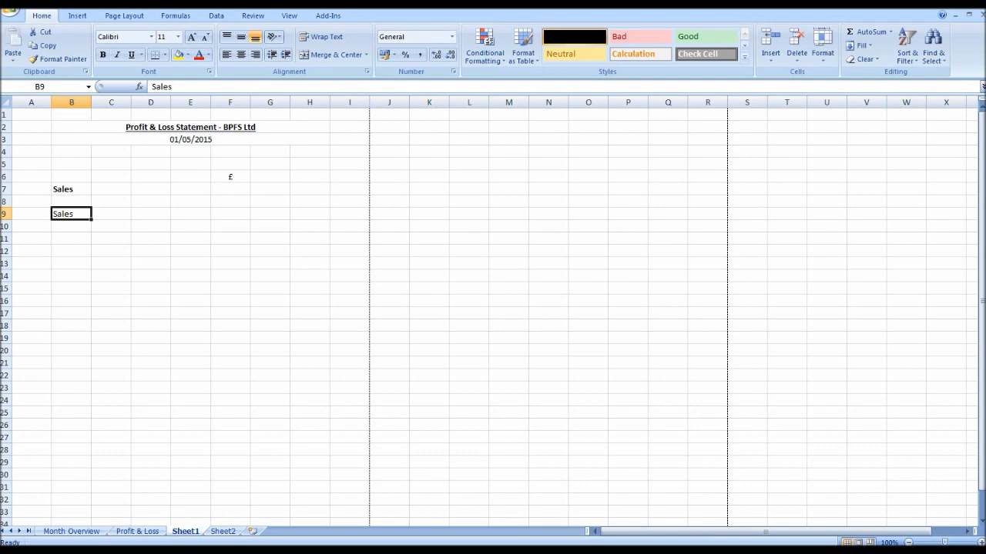
pyautogui.write('Sales')
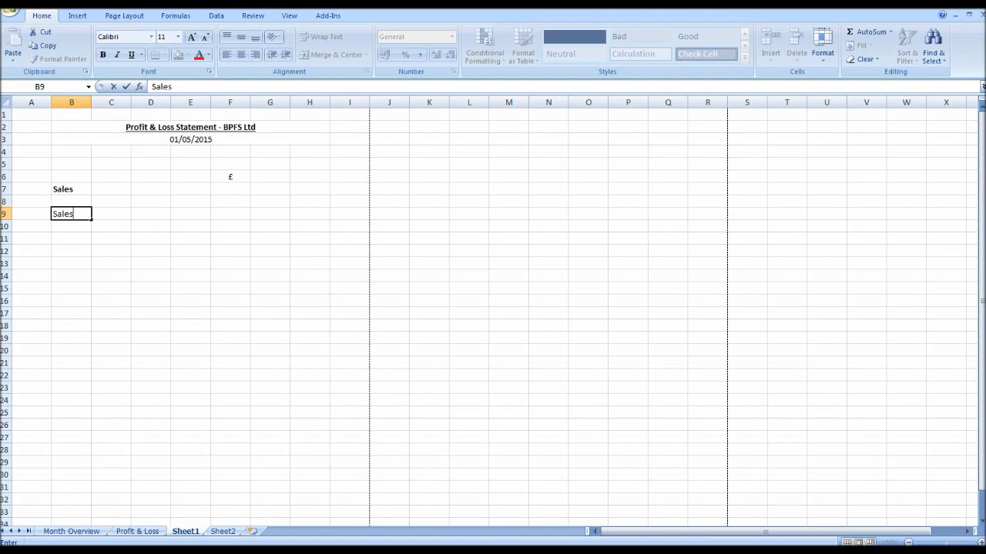
pyautogui.write(' Product A')
pyautogui.press('Return')
# Enter the line label "Sales Product B" in cell B10
pyautogui.write('S')
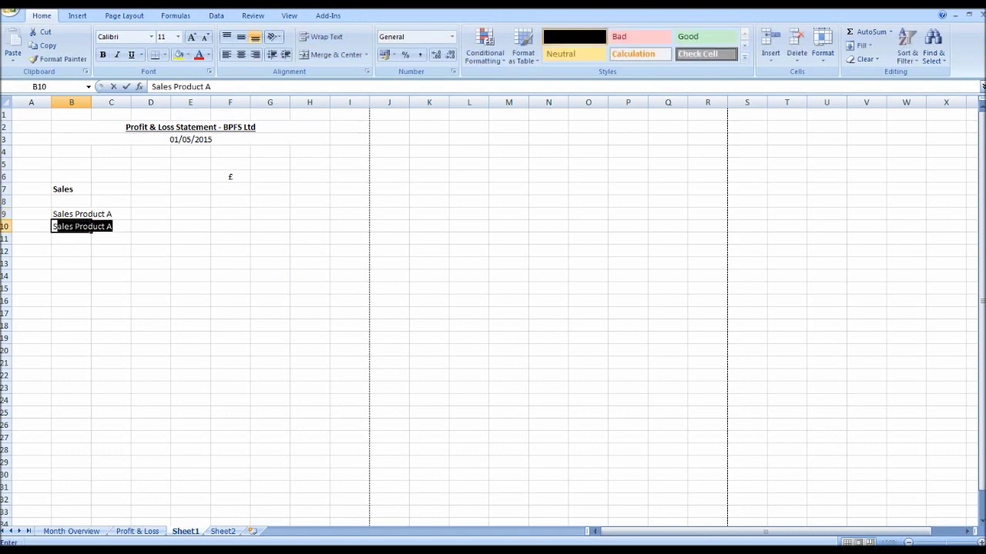
pyautogui.click(211, 87)
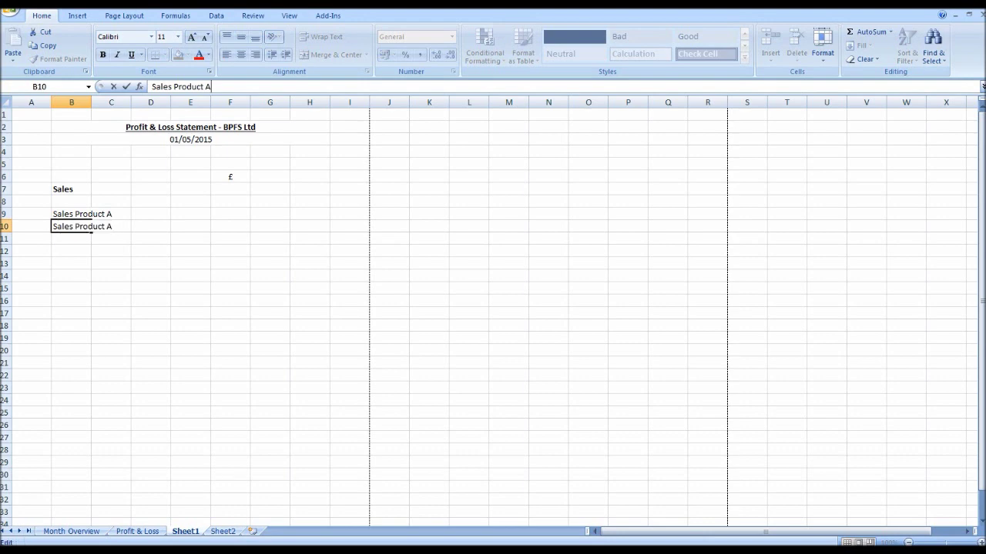
pyautogui.press('BackSpace')
pyautogui.write('b')
pyautogui.press('BackSpace')
pyautogui.write('B')
pyautogui.press('Return')
# Enter the line label "Sales Product C" in cell B11
pyautogui.write('S')
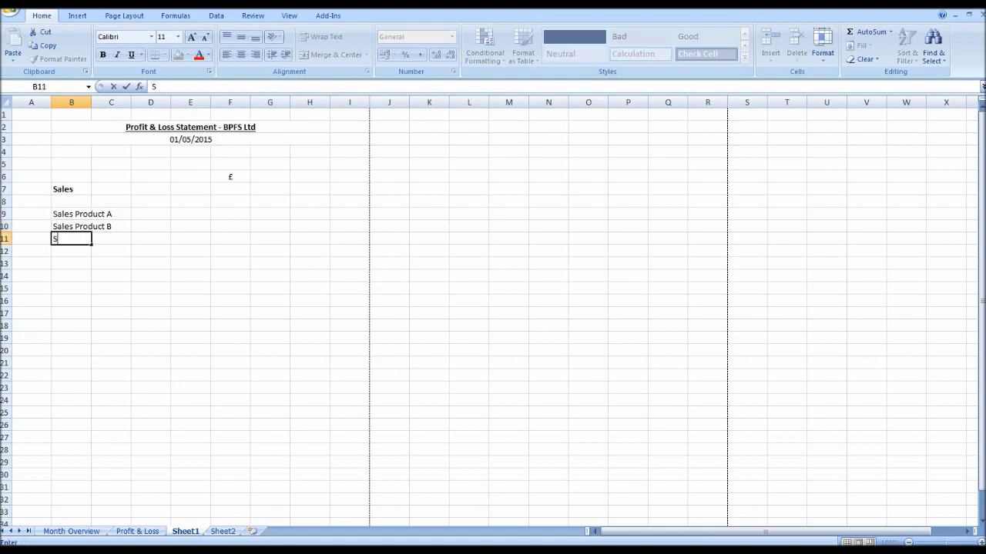
pyautogui.write('ales Product C')
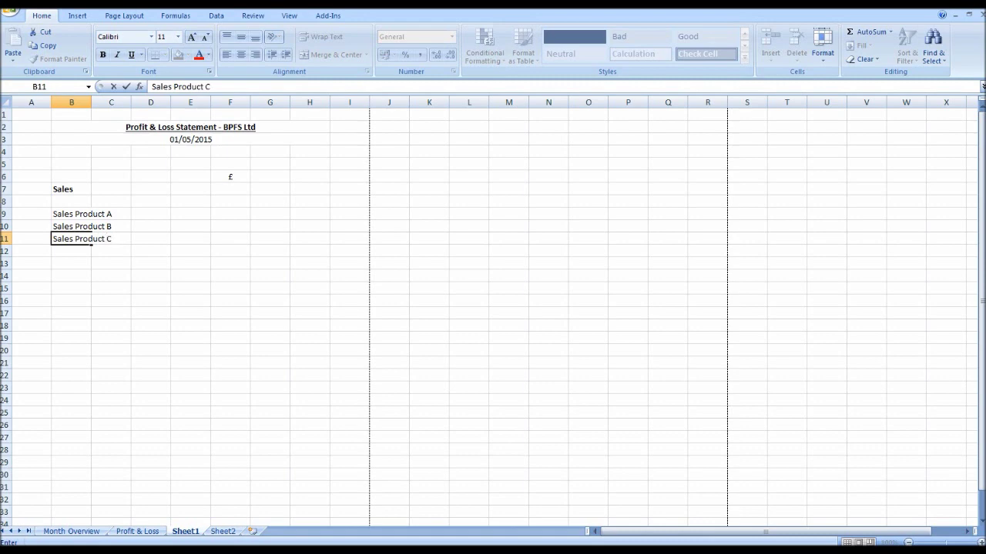
pyautogui.press('Tab')
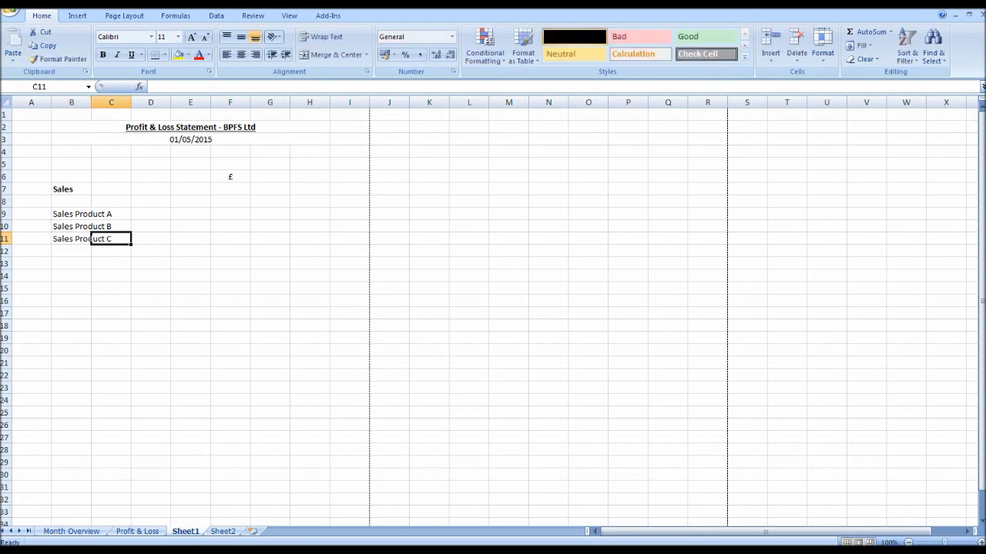
# Enter the label "Total Sales" in cell B13, leaving row 12 blank beneath the product lines
pyautogui.click(70, 263)
pyautogui.write('T')
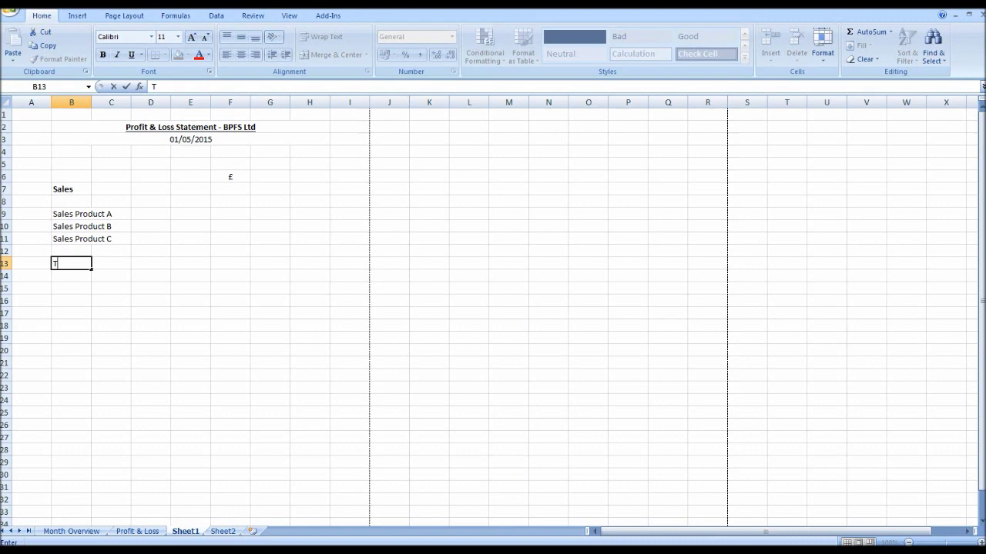
pyautogui.write('otal Salesq')
pyautogui.press('BackSpace')
pyautogui.click(150, 338)
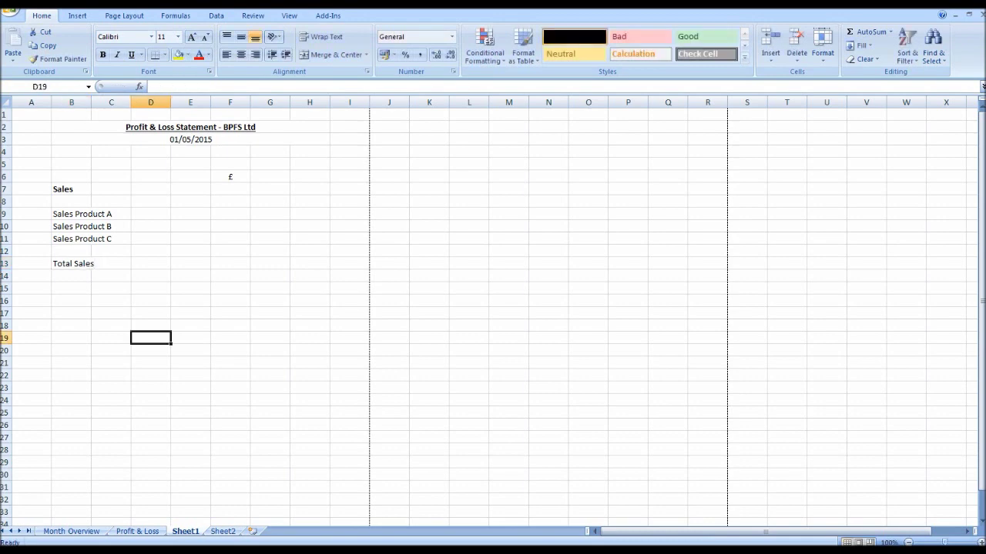
# Make the "Total Sales" label in cell B13 bold and underlined
pyautogui.click(71, 264)
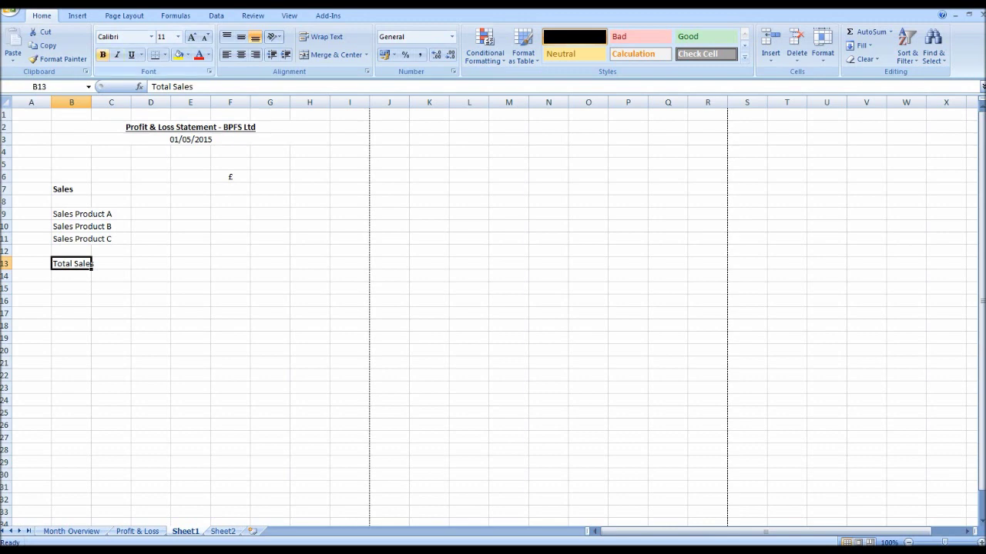
pyautogui.click(102, 55)
pyautogui.click(132, 55)
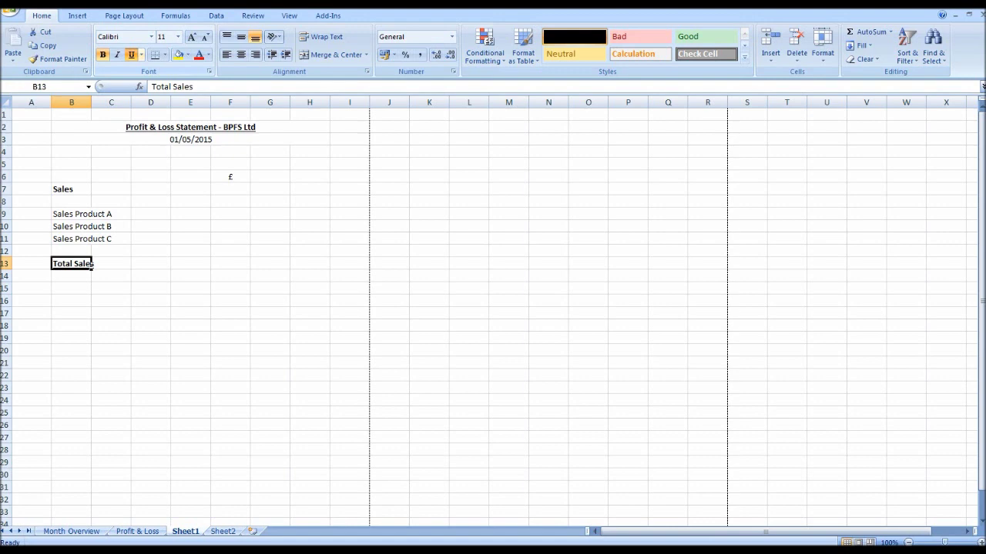
# Extend the underline of "Total Sales" in B13 across most of column E by adding trailing spaces to the label
pyautogui.doubleClick(91, 264)
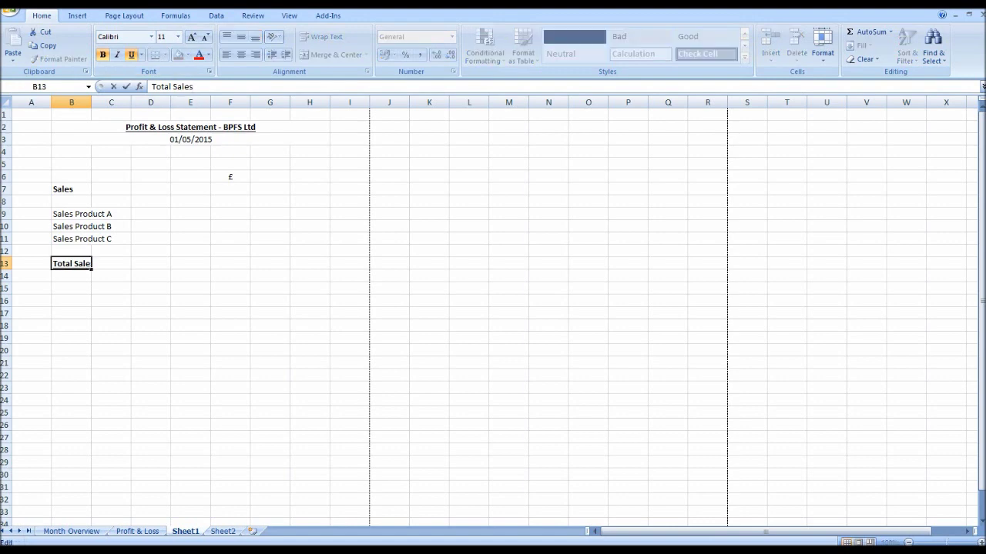
pyautogui.press('BackSpace')
pyautogui.press('BackSpace')
pyautogui.press('BackSpace')
pyautogui.press('BackSpace')
pyautogui.press('BackSpace')
pyautogui.press('BackSpace')
pyautogui.press('BackSpace')
pyautogui.press('BackSpace')
pyautogui.press('BackSpace')
pyautogui.press('BackSpace')
pyautogui.press('BackSpace')
pyautogui.press('Return')
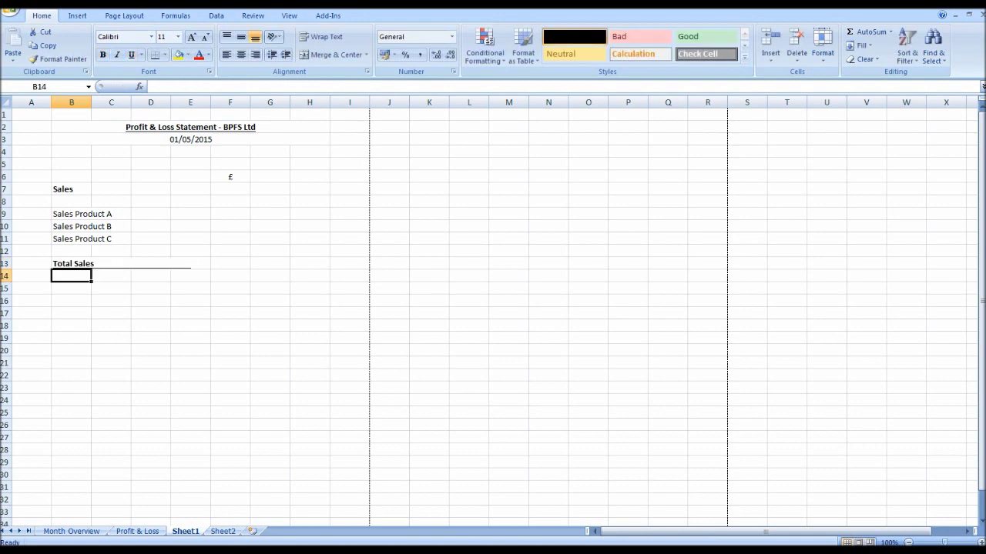
pyautogui.click(92, 265)
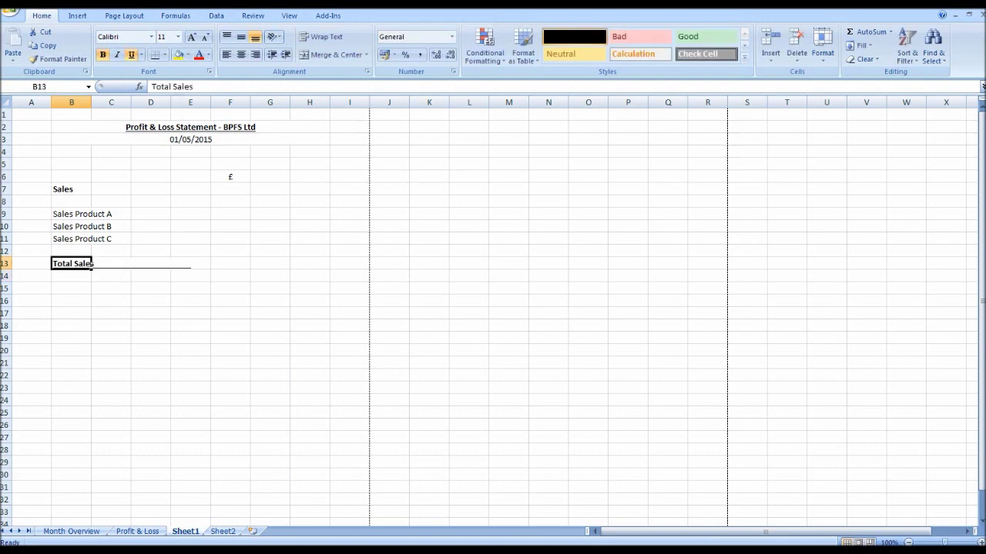
pyautogui.doubleClick(92, 265)
pyautogui.click(297, 86)
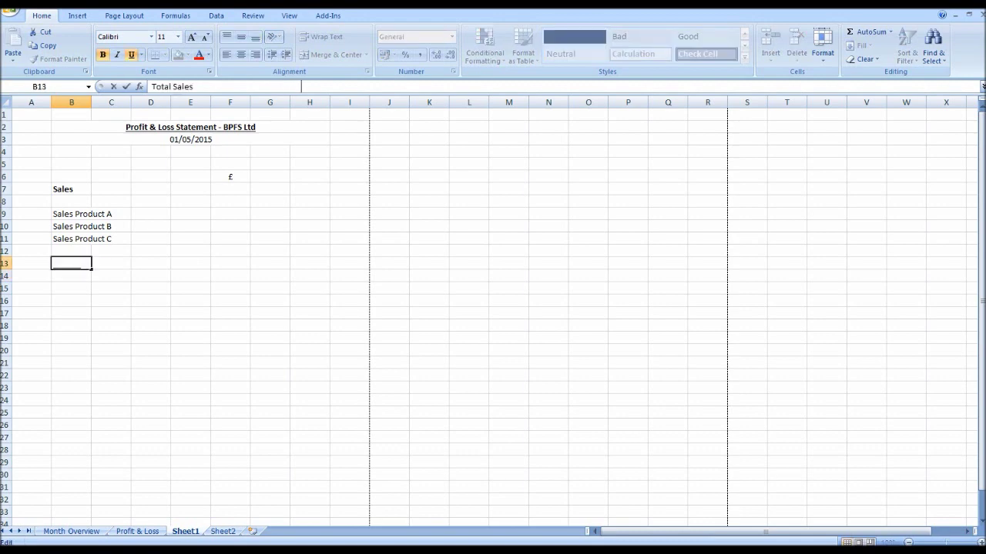
pyautogui.press('Return')
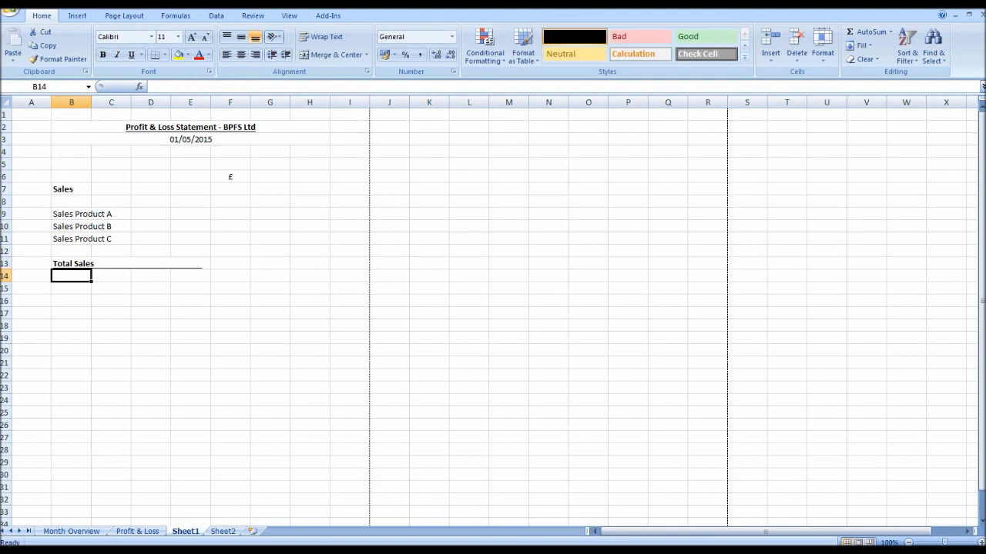
# Select the Product A amount cell F9, view the Month Overview sheet and return to Sheet1
pyautogui.click(229, 264)
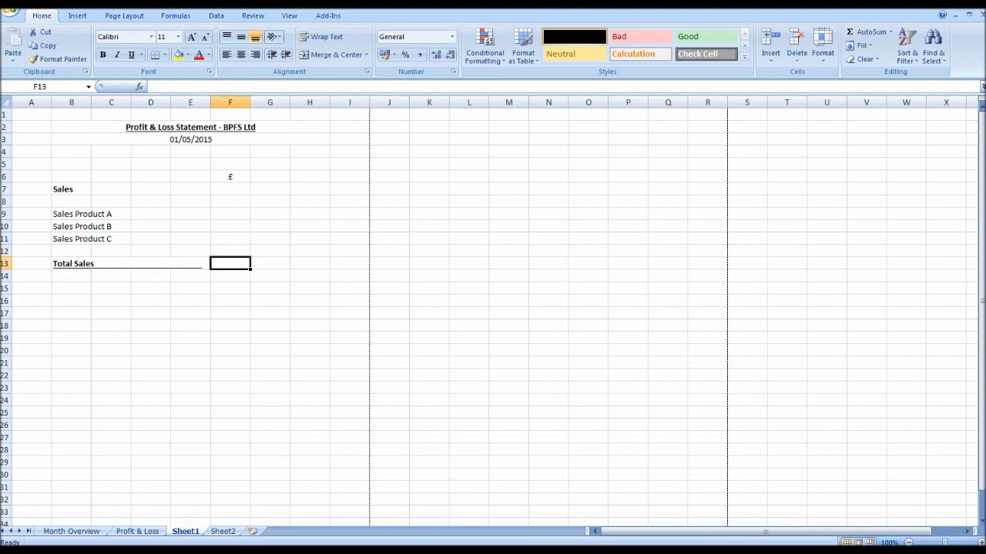
pyautogui.click(229, 213)
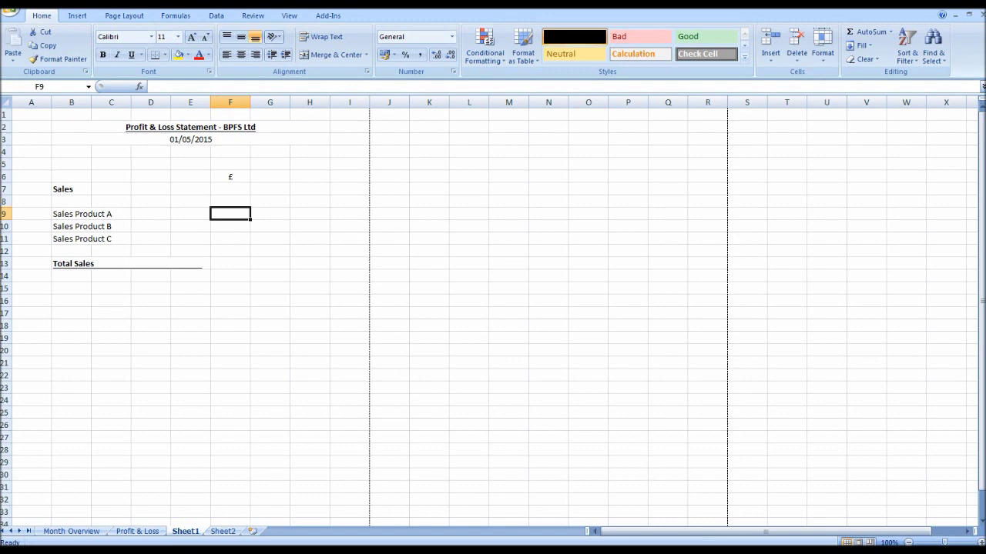
pyautogui.click(71, 532)
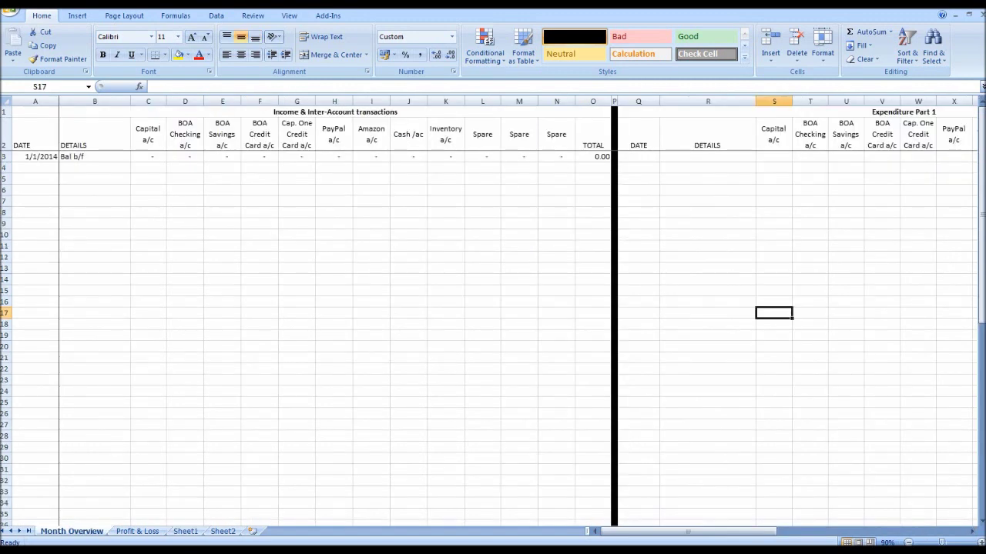
pyautogui.click(185, 531)
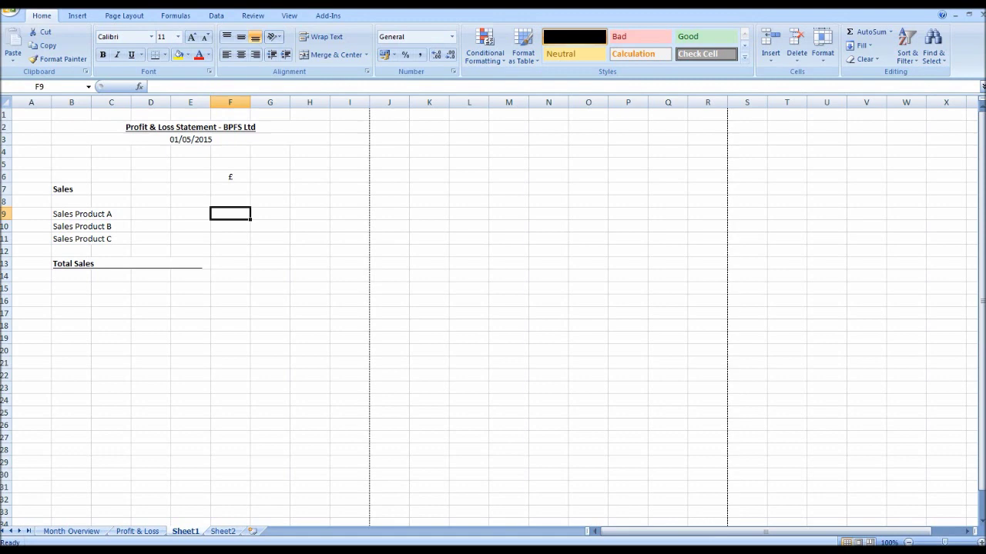
# Enter the sales amounts 500, 800 and 350 for Products A, B and C in cells F9 to F11
pyautogui.write('500')
pyautogui.press('Return')
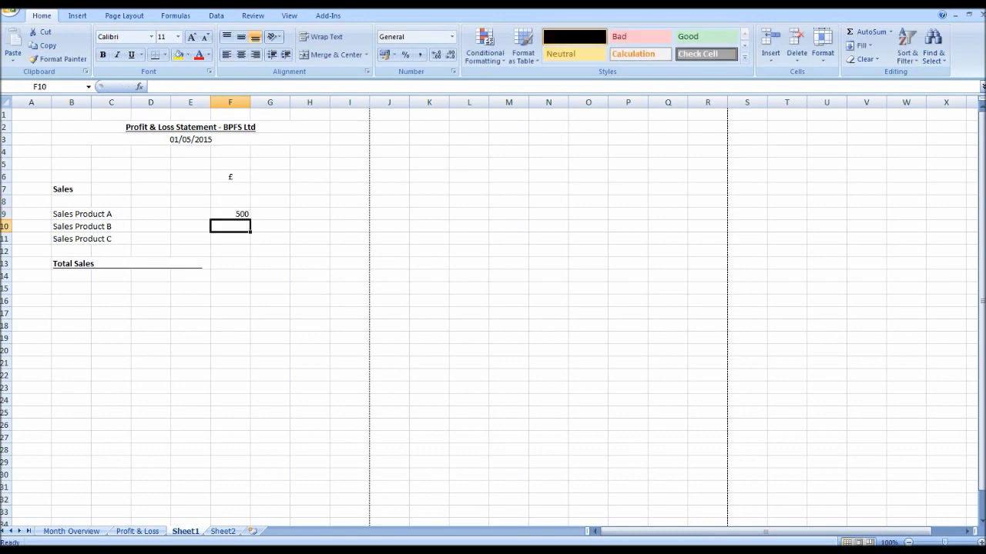
pyautogui.write('800')
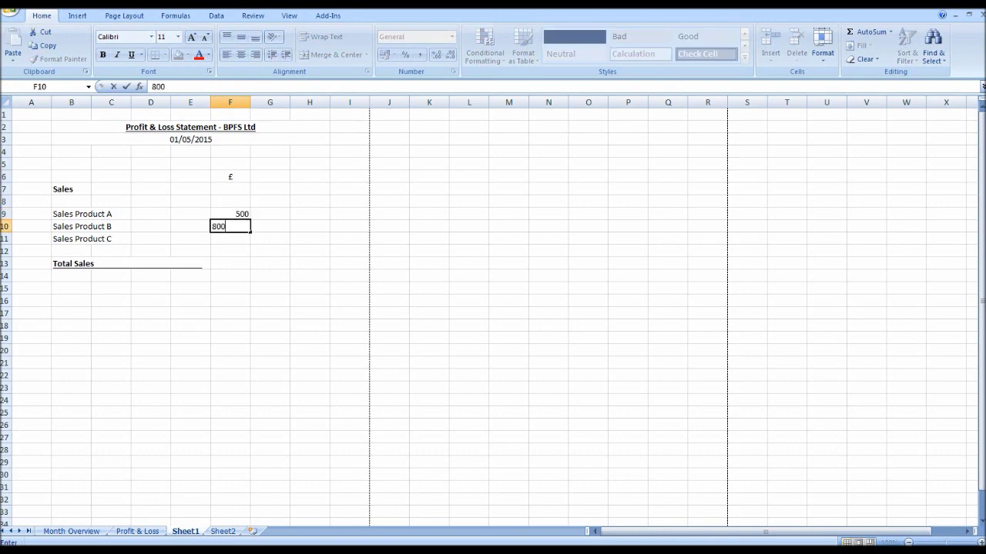
pyautogui.press('Return')
pyautogui.write('350')
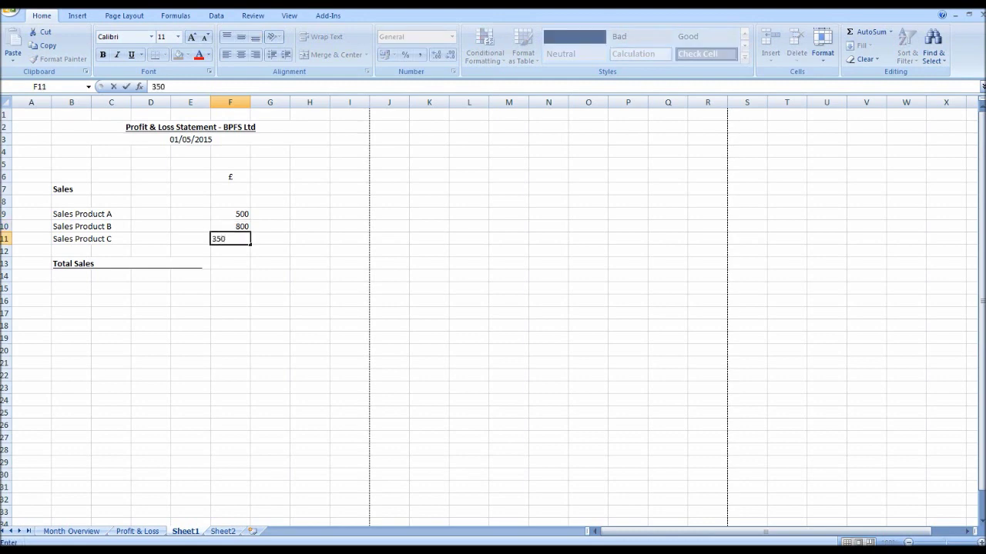
pyautogui.press('Return')
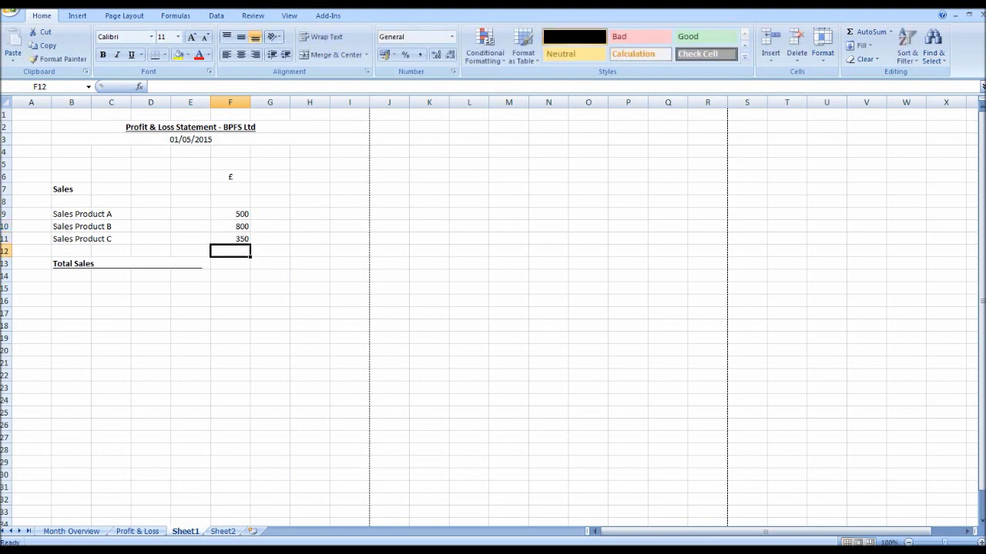
# Center the contents of the whole amounts column F
pyautogui.click(230, 102)
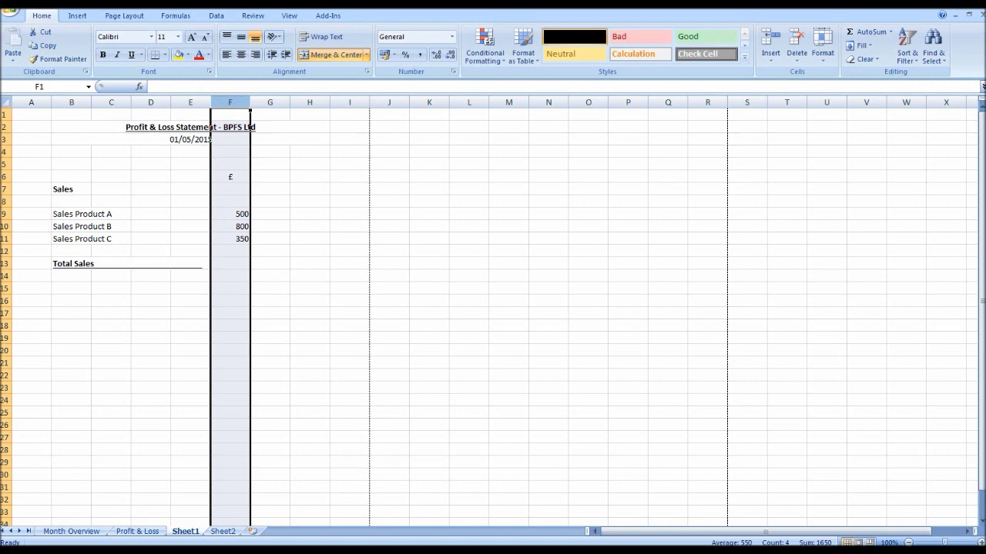
pyautogui.click(241, 54)
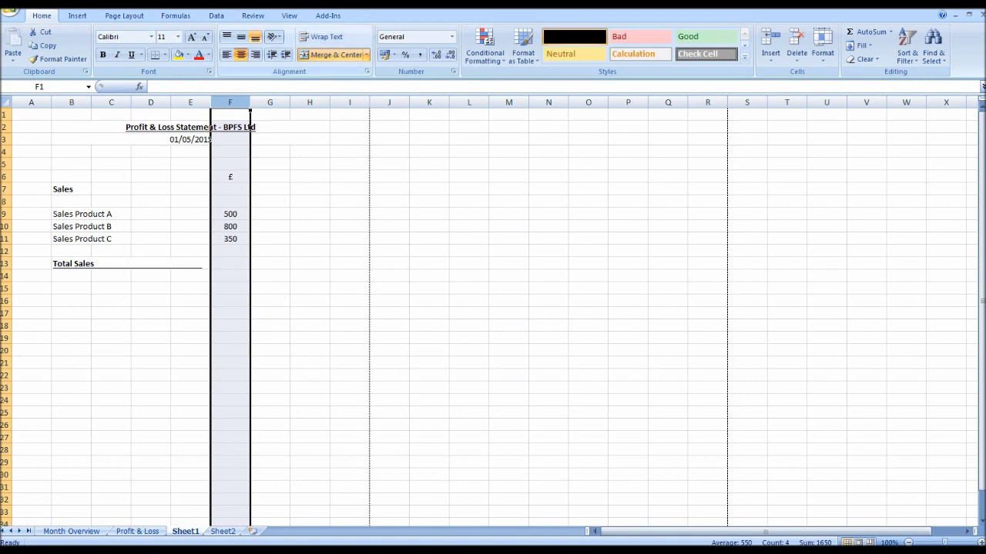
pyautogui.click(309, 288)
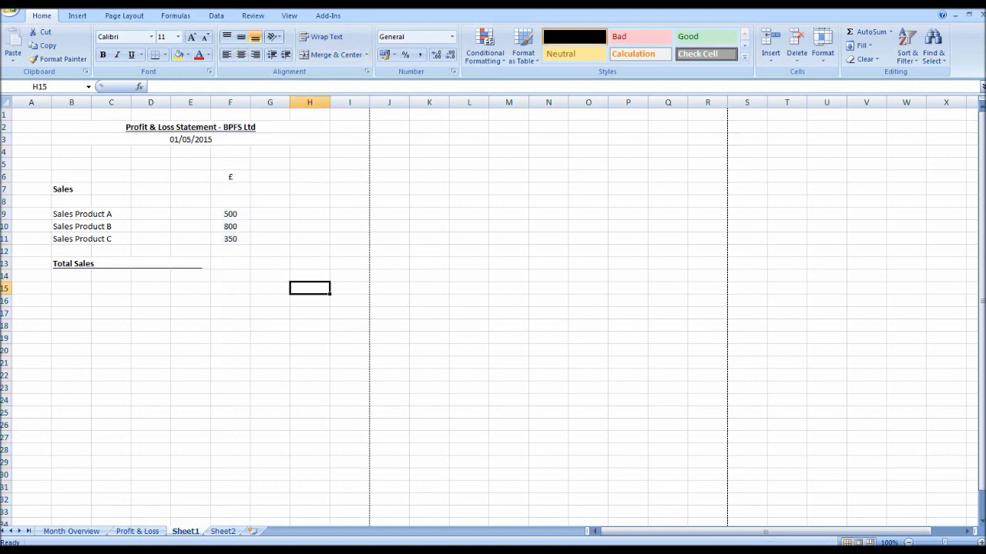
# Format column F as Currency with 2 decimal places and the symbol set to None
pyautogui.click(229, 102)
pyautogui.rightClick(229, 103)
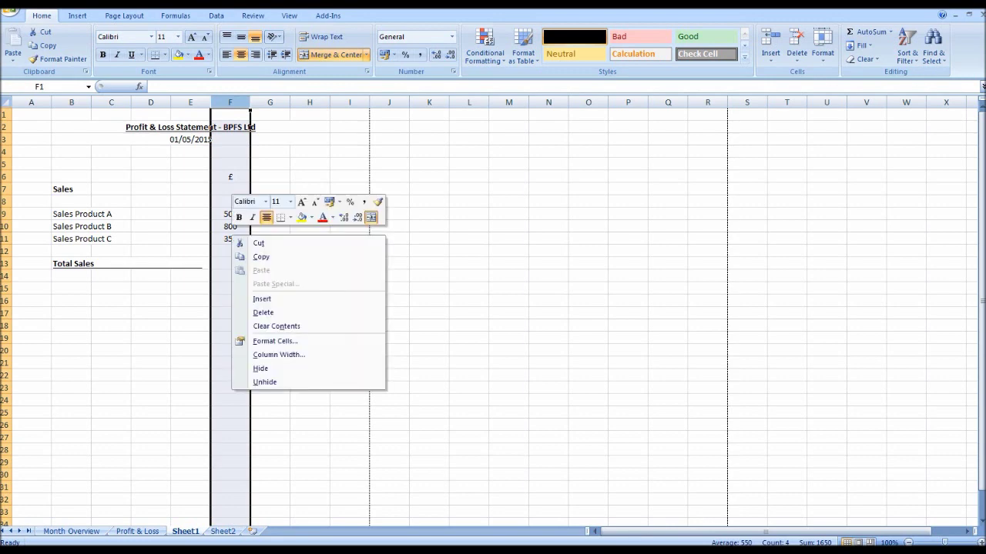
pyautogui.click(275, 341)
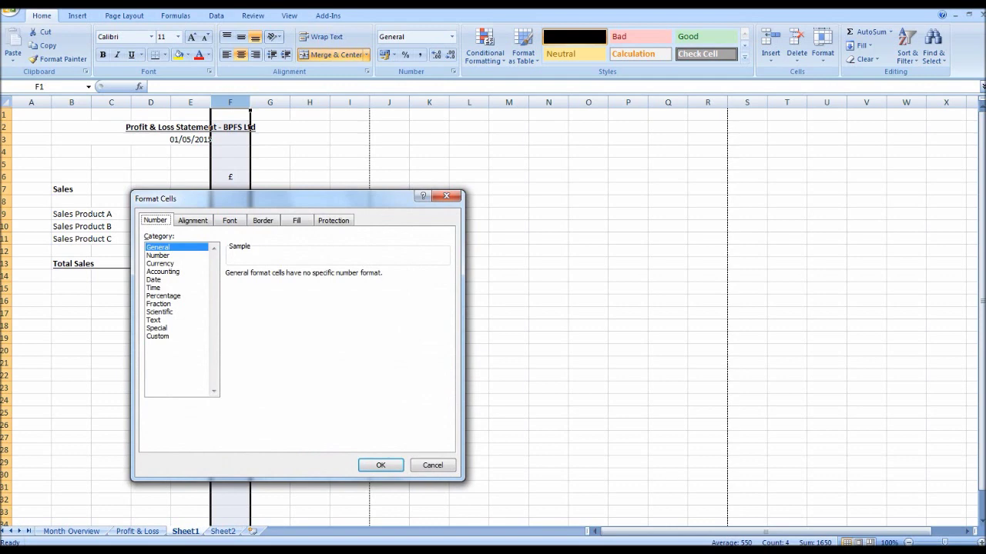
pyautogui.click(160, 264)
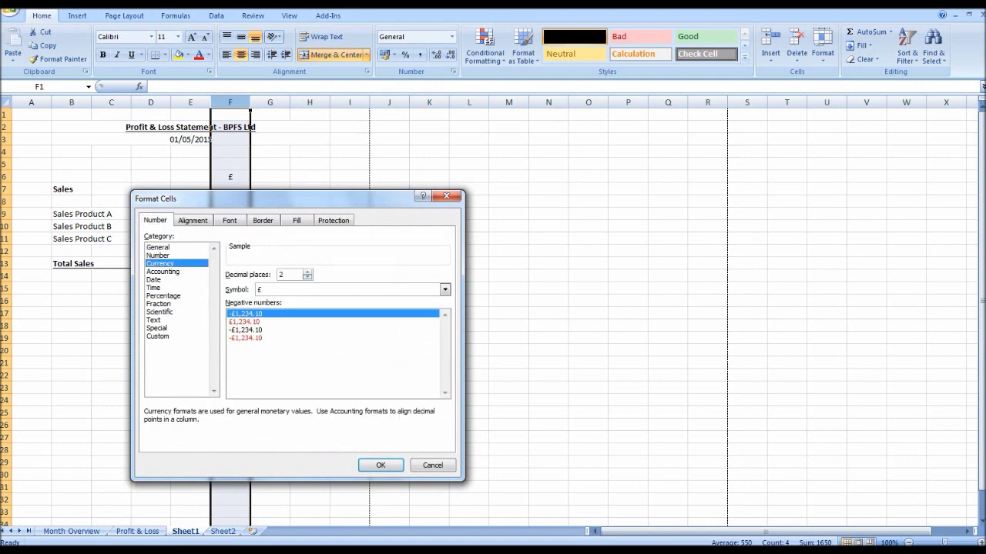
pyautogui.click(444, 290)
pyautogui.click(265, 299)
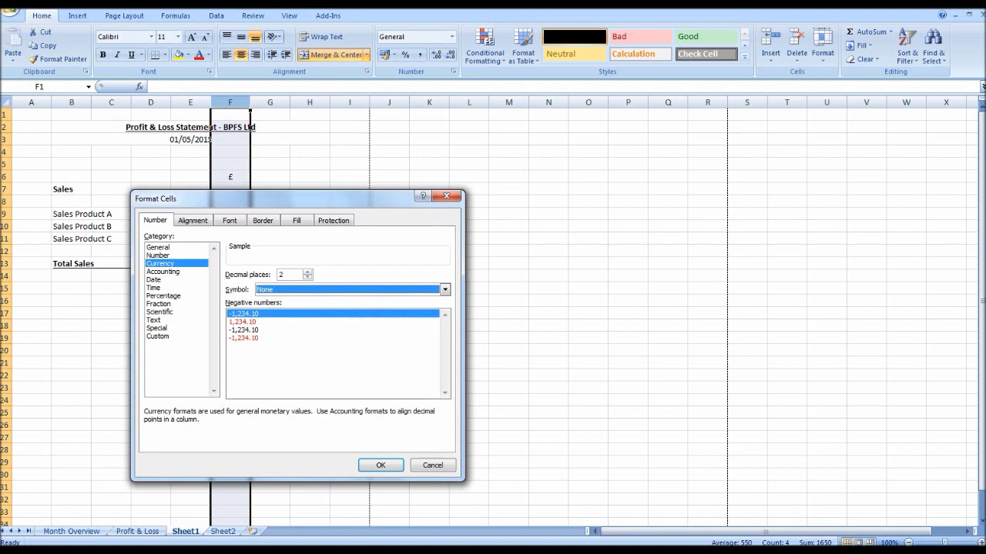
pyautogui.click(380, 465)
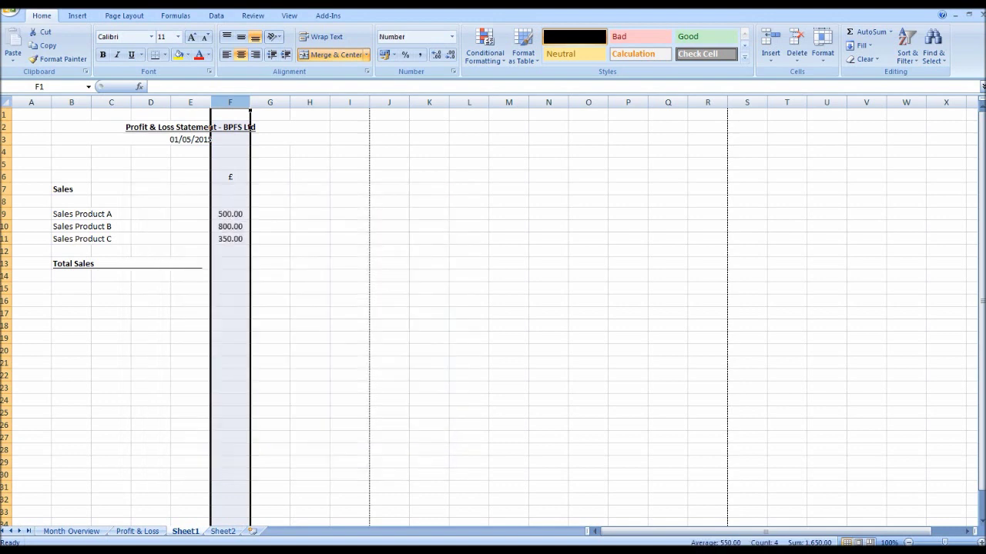
pyautogui.click(349, 351)
# Set the sales amounts in F9 to F11 to 501.35, 799.5 and 351.5, and move to the Total Sales cell F13
pyautogui.click(229, 214)
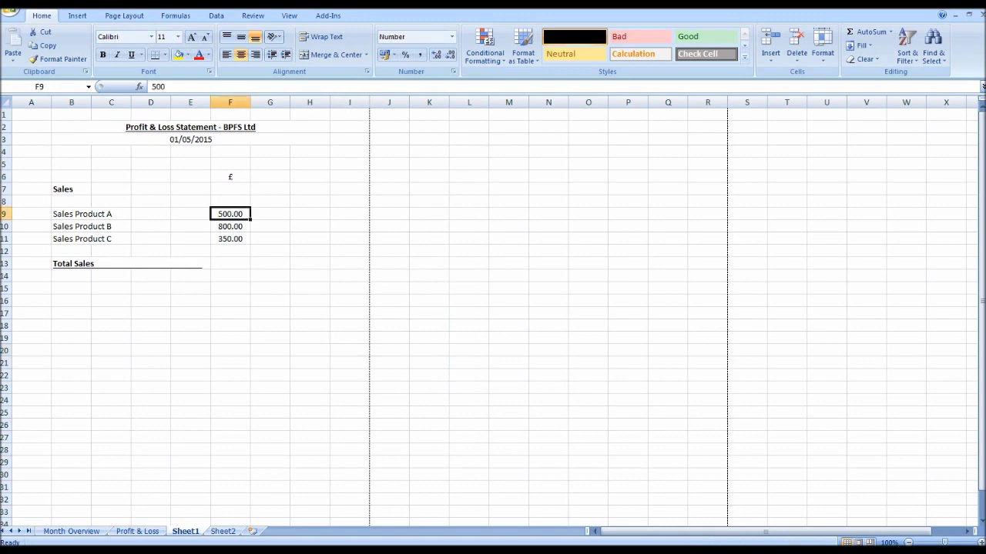
pyautogui.write('501')
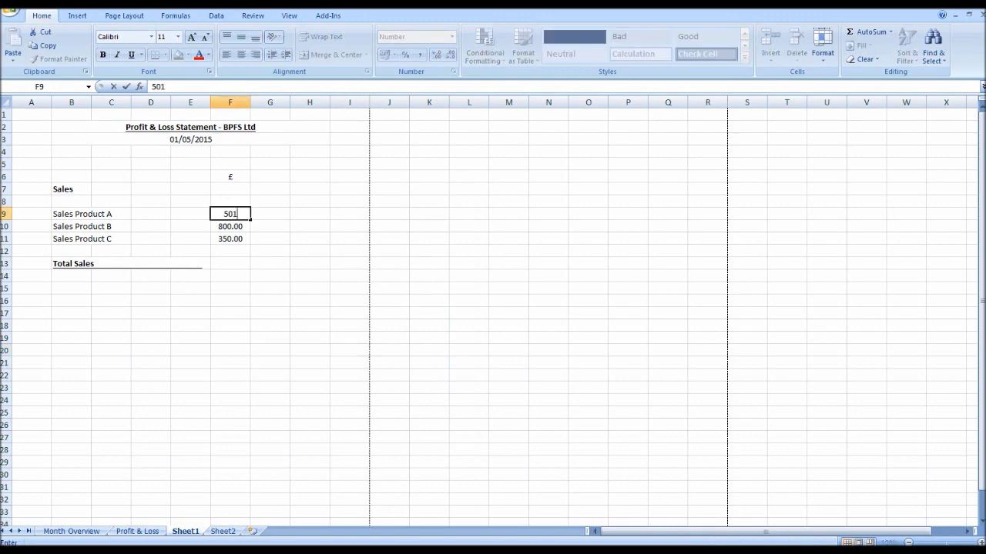
pyautogui.write('.35')
pyautogui.press('Return')
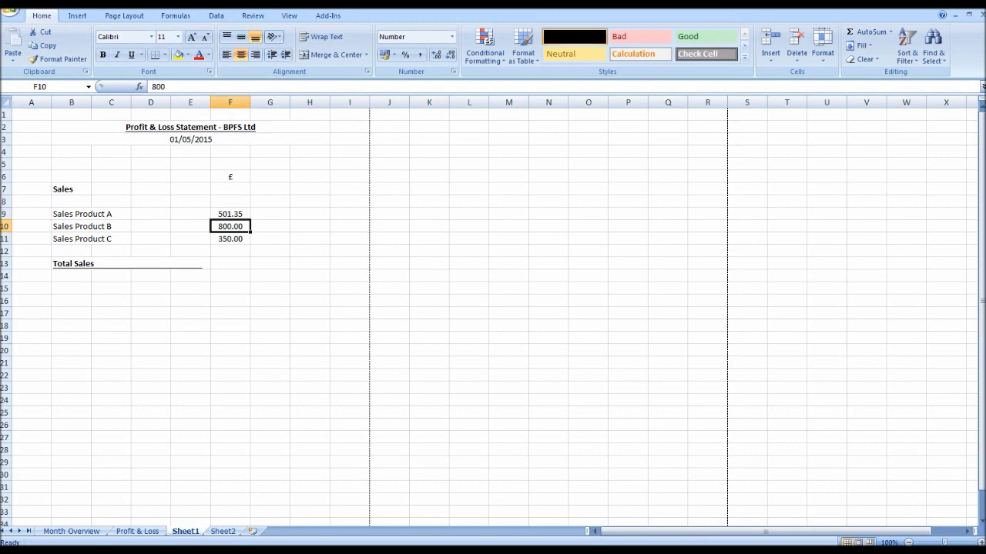
pyautogui.write('1')
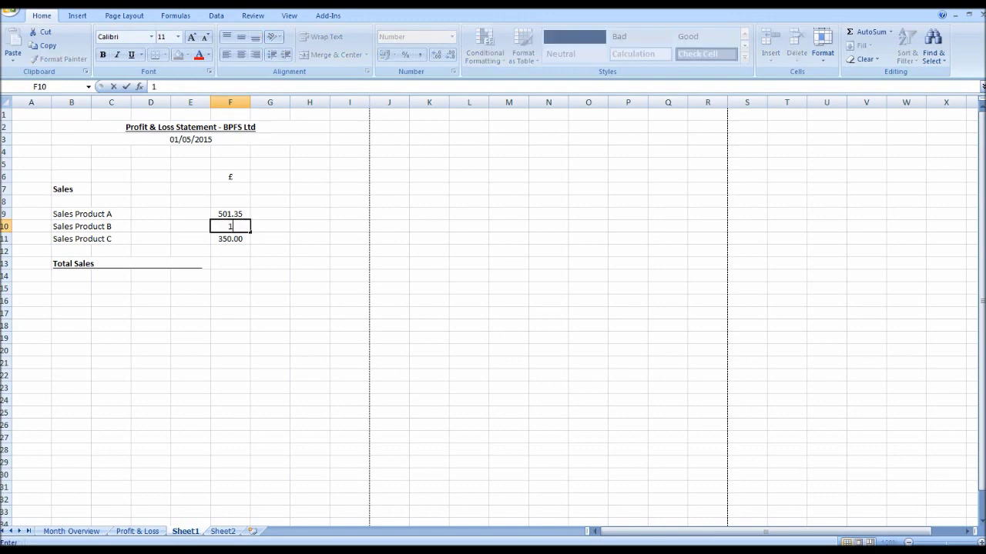
pyautogui.press('BackSpace')
pyautogui.write('799.5')
pyautogui.press('Return')
pyautogui.write('351.5')
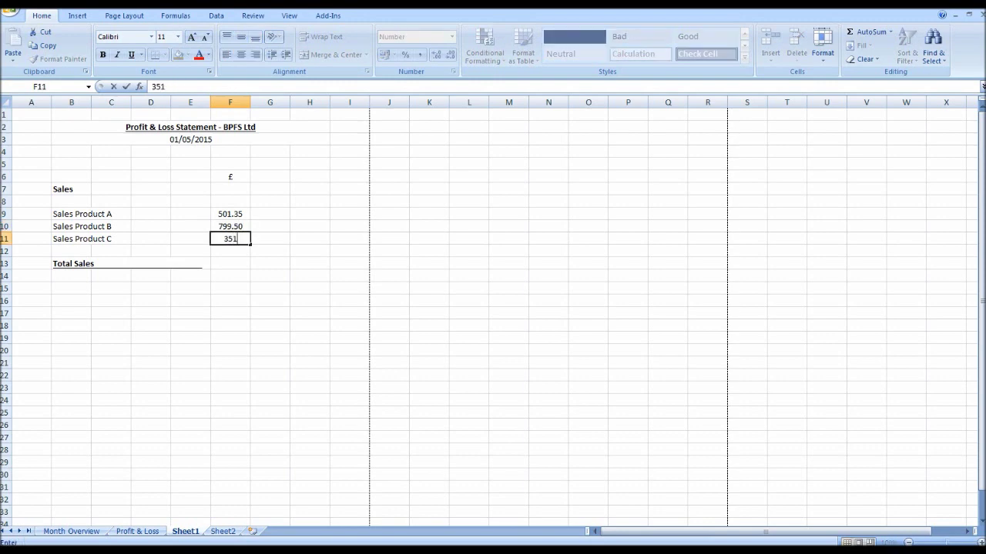
pyautogui.press('Return')
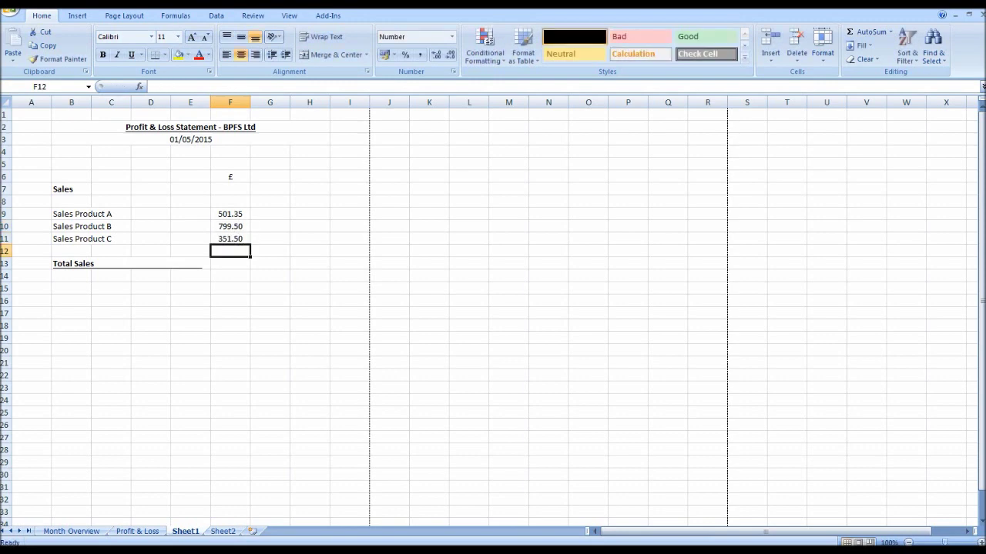
pyautogui.press('Down')
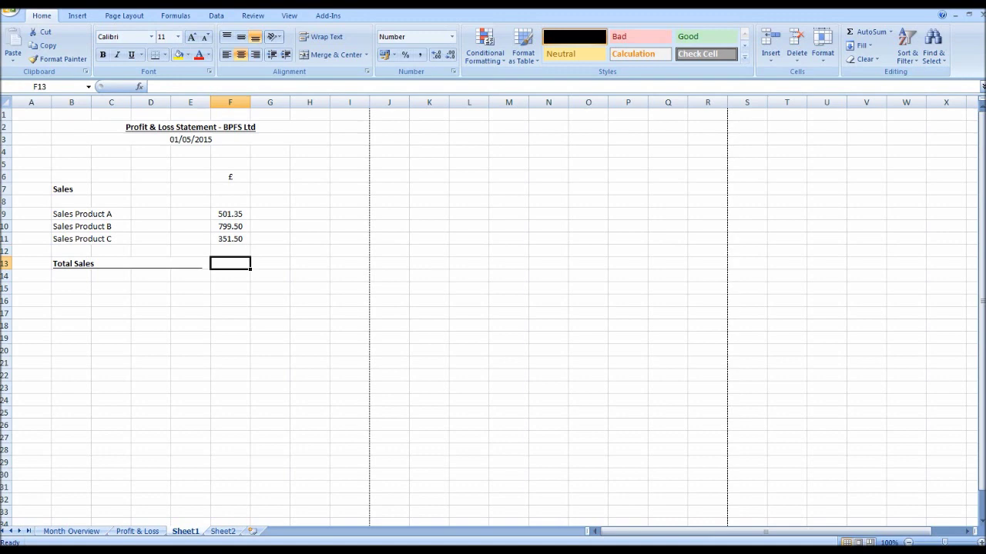
# Calculate Total Sales in F13 with the formula =F9+F10+F11
pyautogui.moveTo(230, 214); pyautogui.dragTo(229, 238)
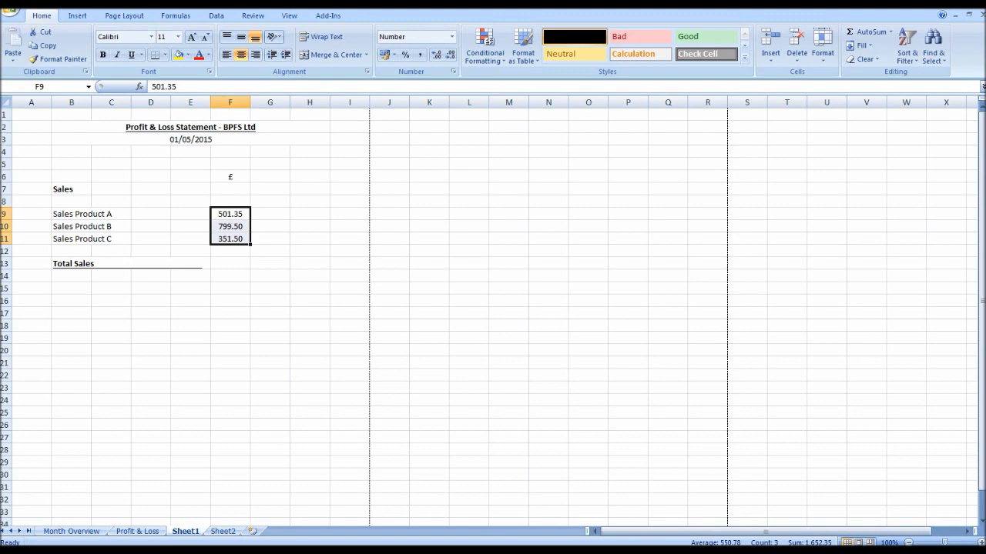
pyautogui.click(229, 263)
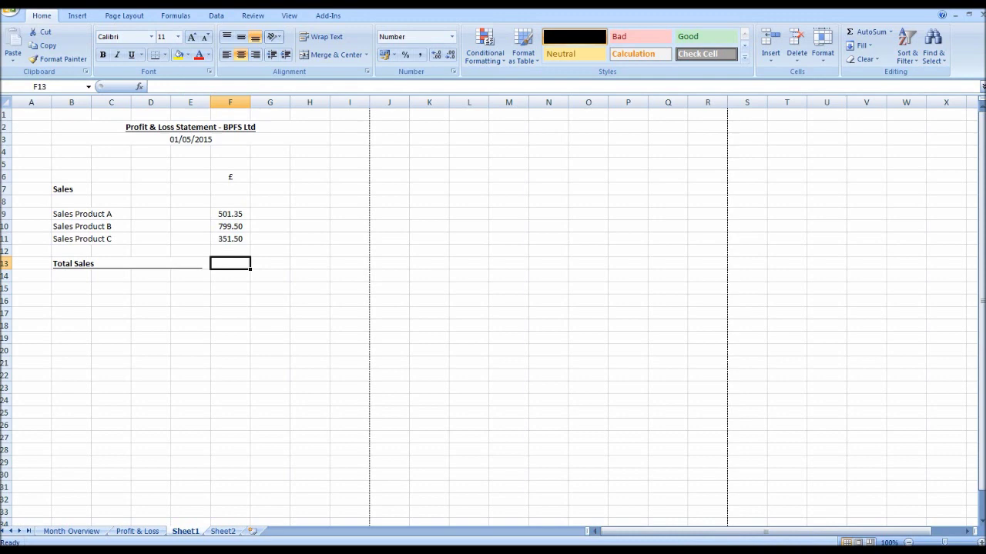
pyautogui.write('=')
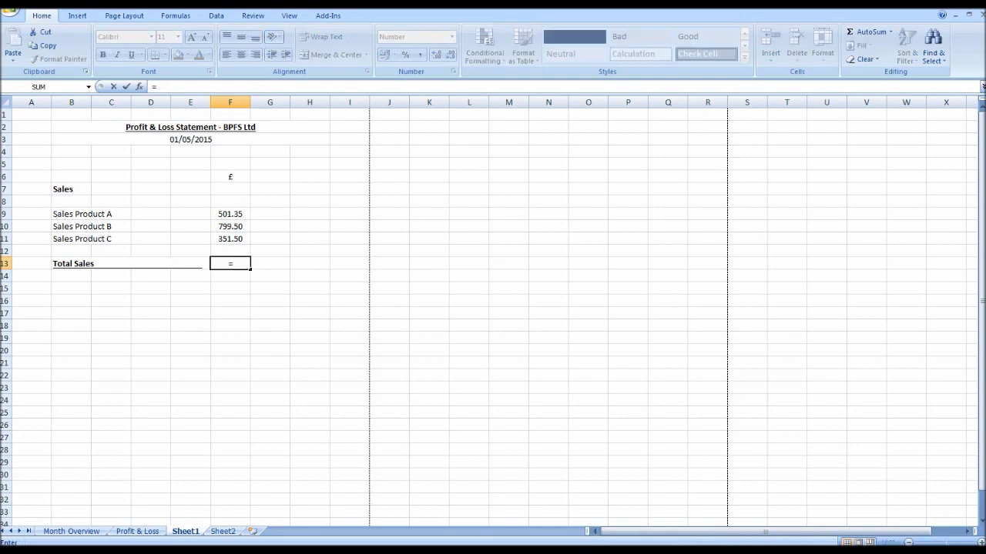
pyautogui.write('F9+F10+')
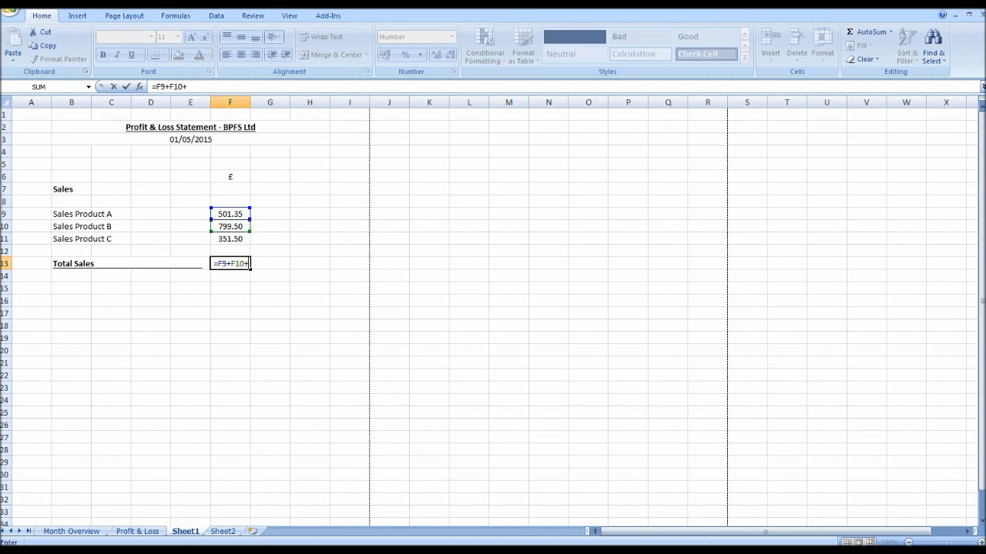
pyautogui.click(229, 239)
pyautogui.press('Return')
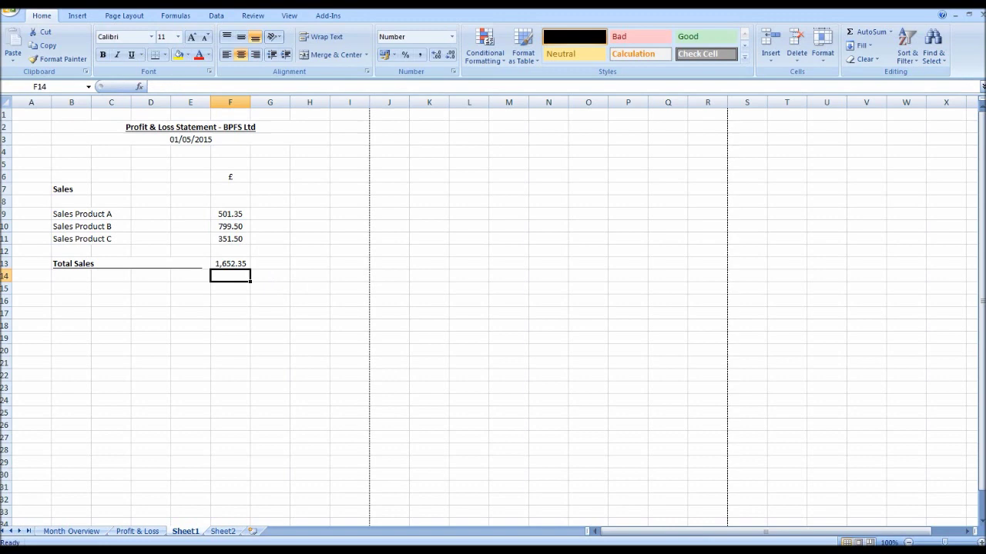
# Enter the label Cost of Sales in B15 and make it bold
pyautogui.click(70, 288)
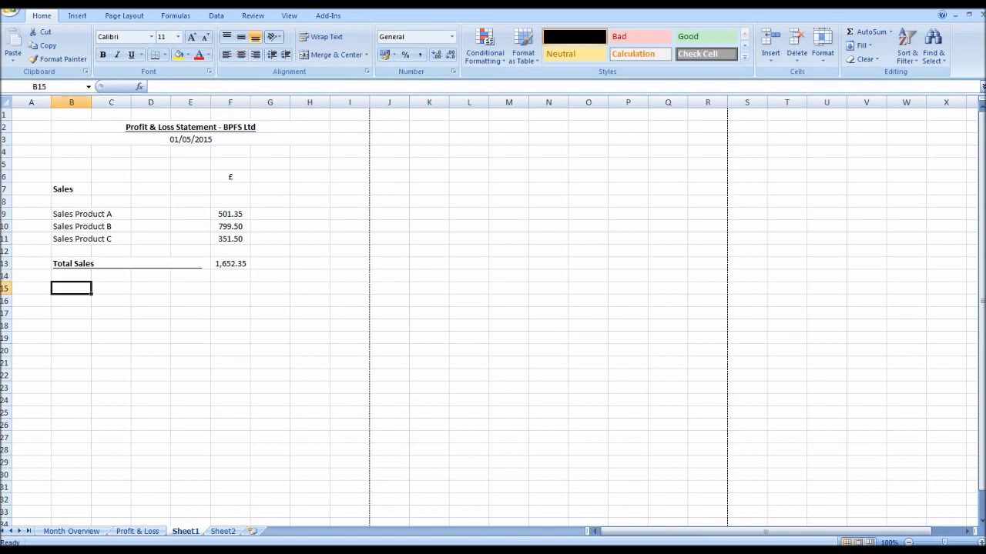
pyautogui.write('Cost')
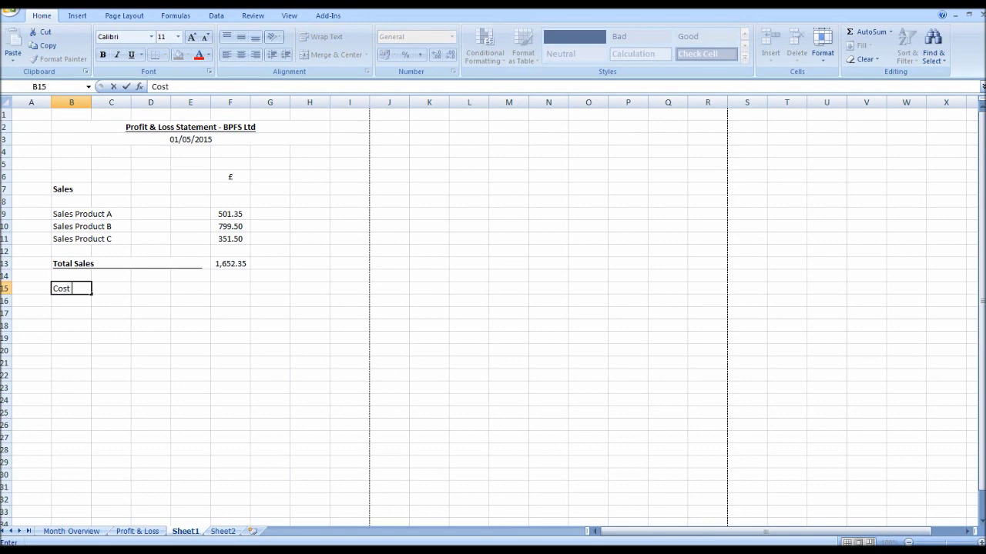
pyautogui.write(' of Sales')
pyautogui.click(150, 350)
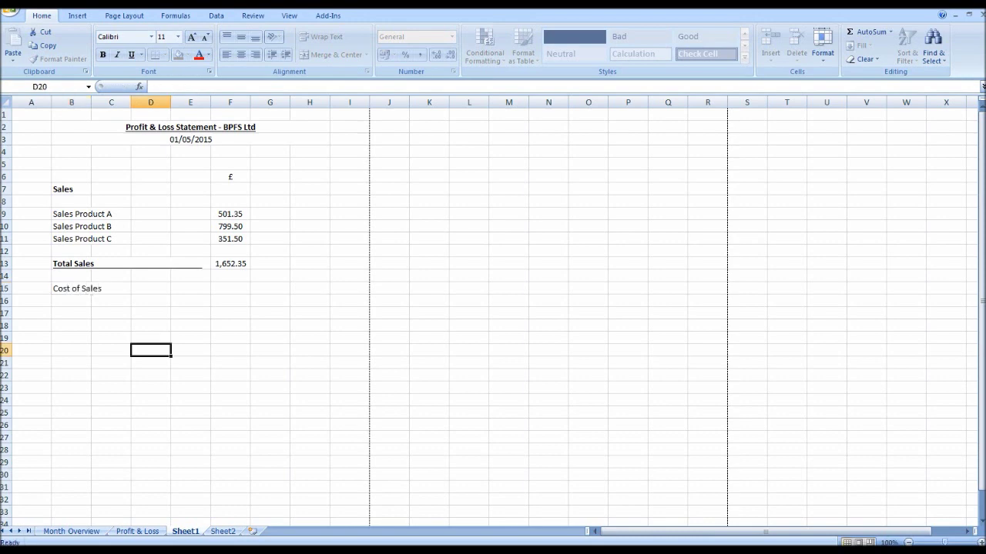
pyautogui.click(87, 289)
pyautogui.hotkey('ctrl', 'b')
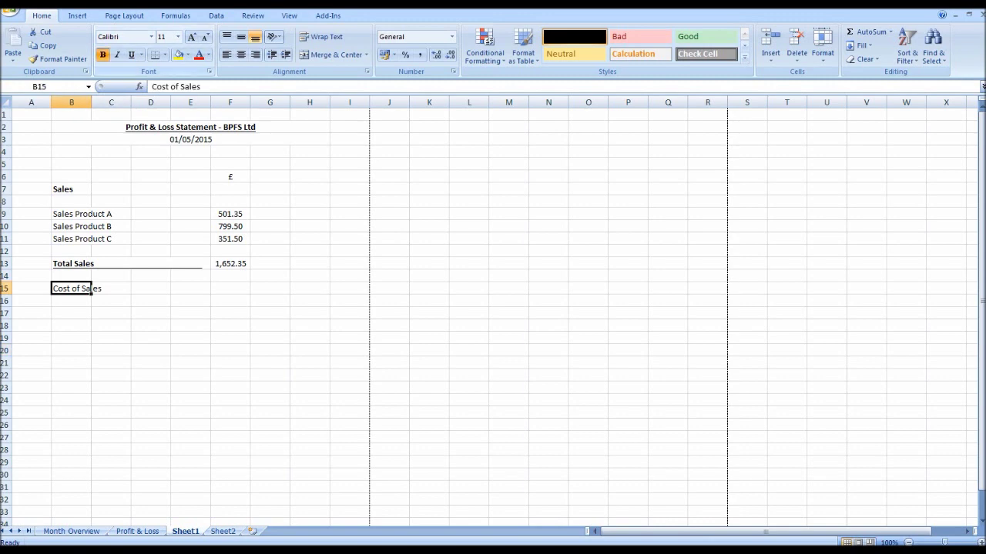
pyautogui.click(230, 363)
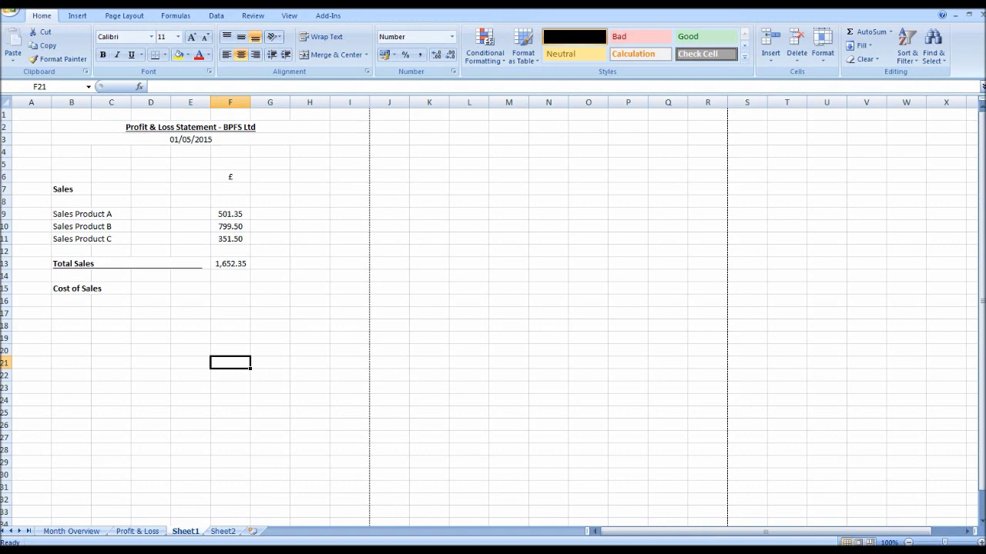
pyautogui.click(71, 214)
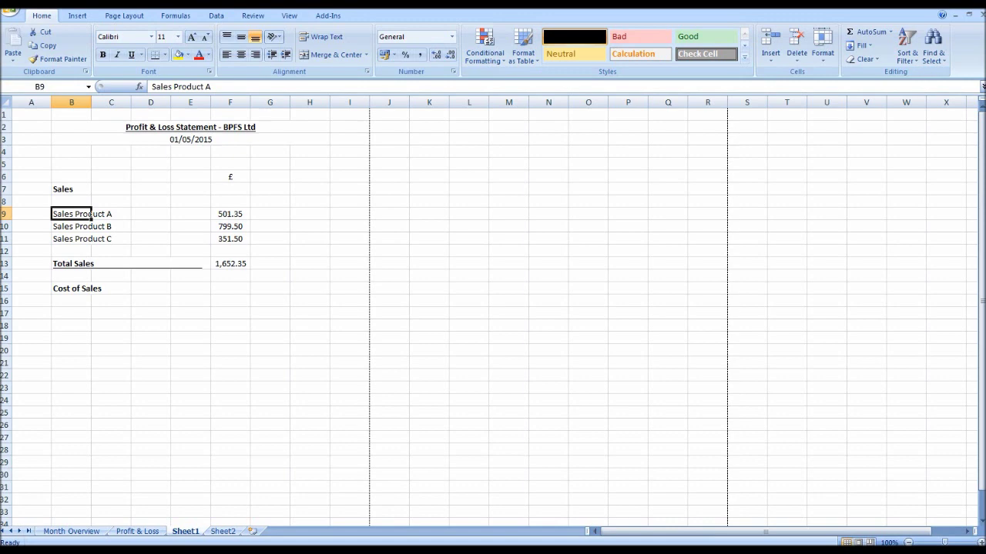
pyautogui.click(70, 312)
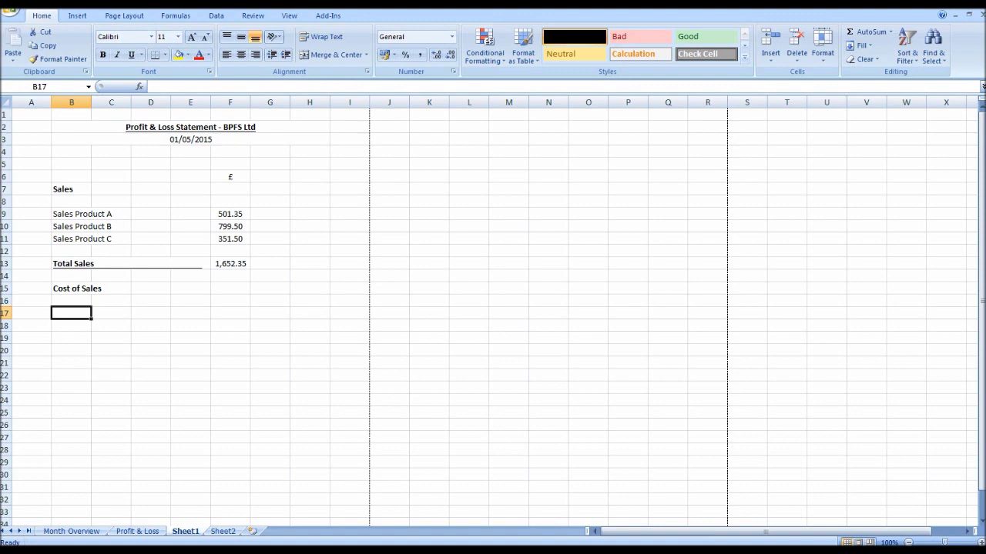
pyautogui.hotkey('shift', 'Right')
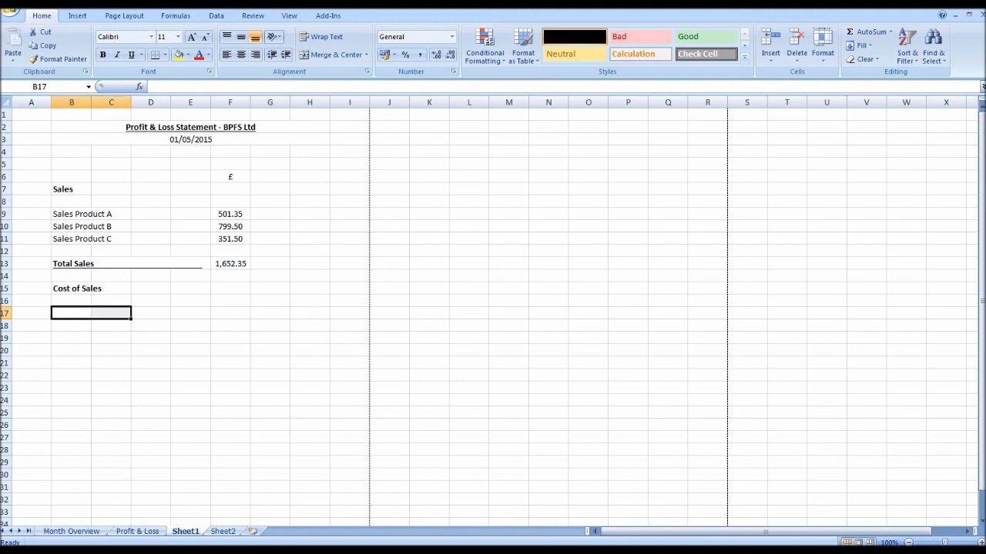
pyautogui.moveTo(71, 326); pyautogui.dragTo(111, 338)
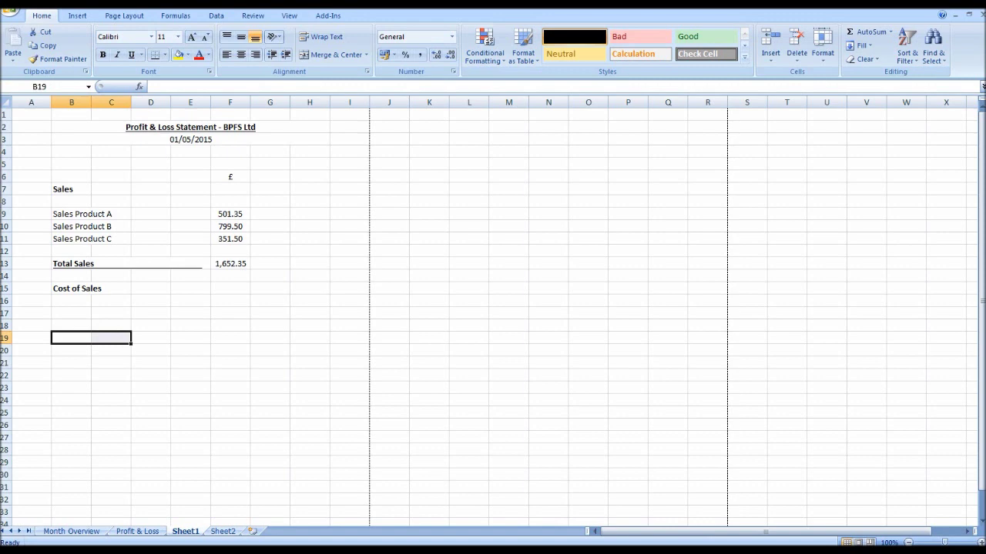
pyautogui.click(71, 313)
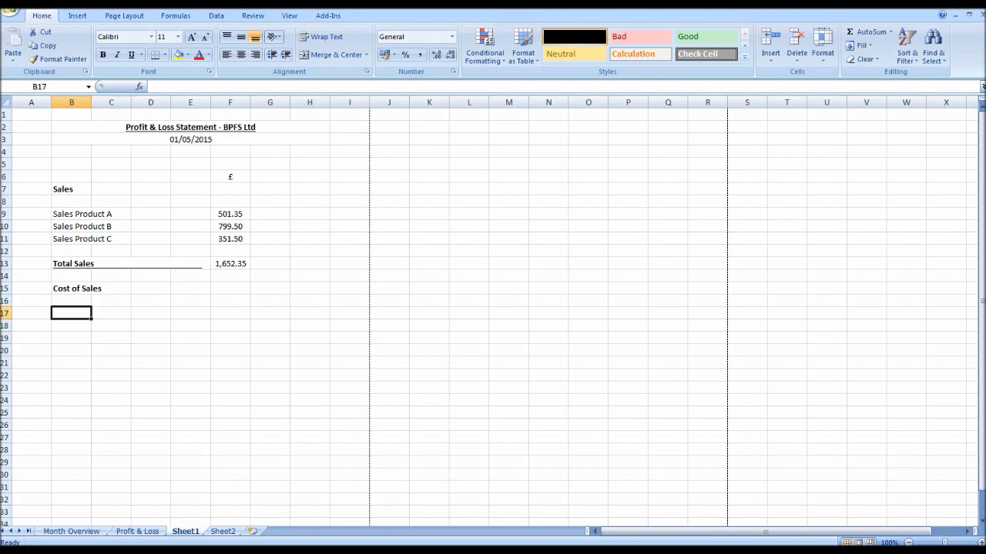
# Underline the Cost of Sales label in B15
pyautogui.click(71, 288)
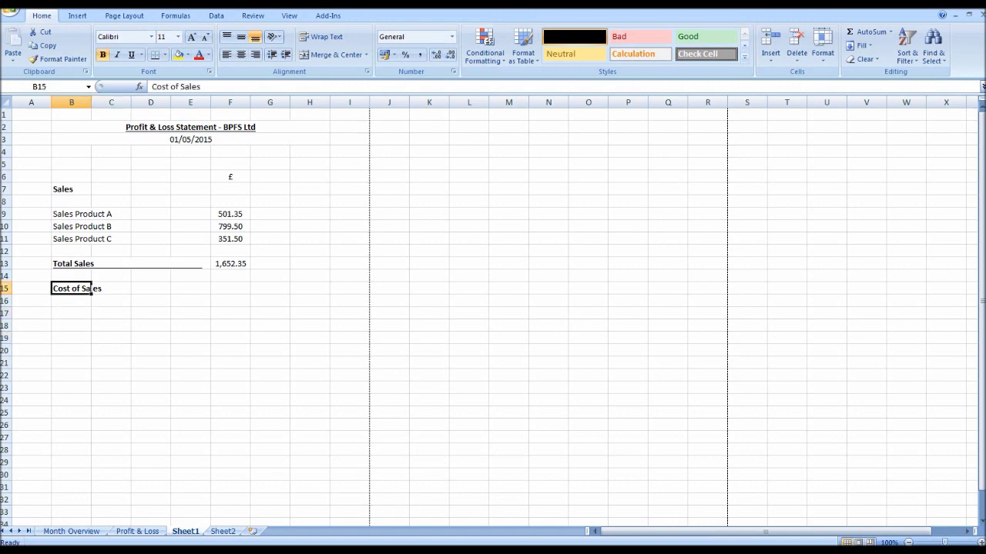
pyautogui.click(141, 55)
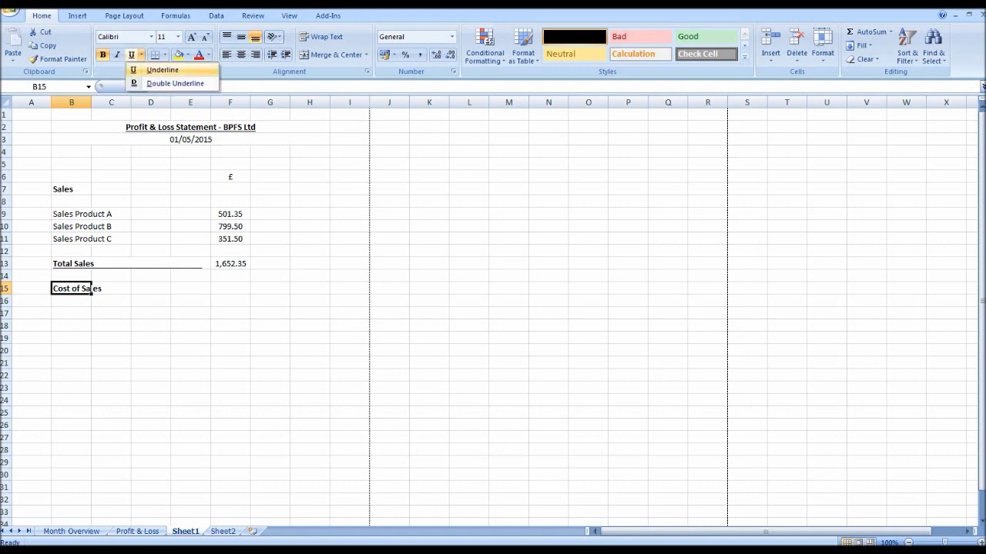
pyautogui.click(162, 70)
pyautogui.click(110, 313)
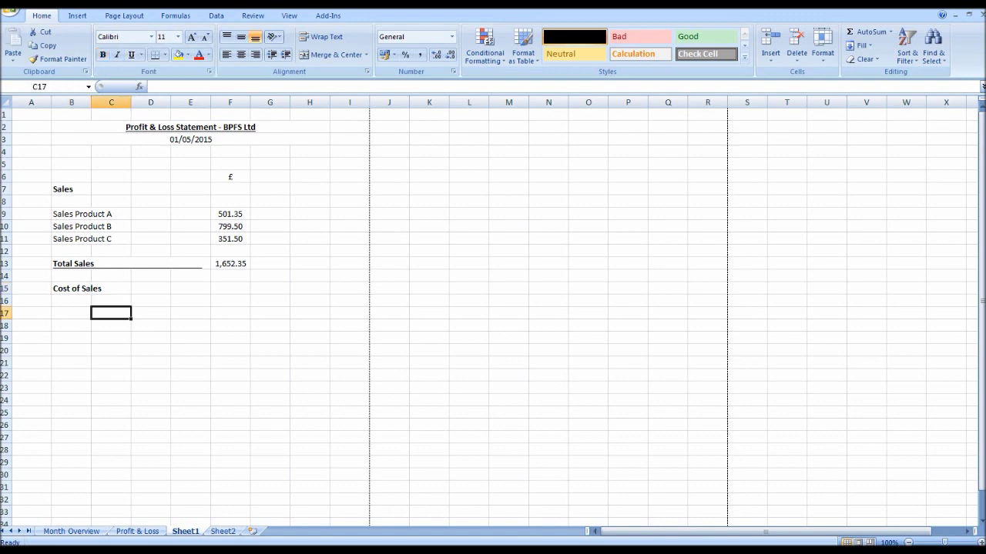
pyautogui.click(71, 288)
pyautogui.click(131, 55)
pyautogui.click(190, 312)
pyautogui.click(91, 289)
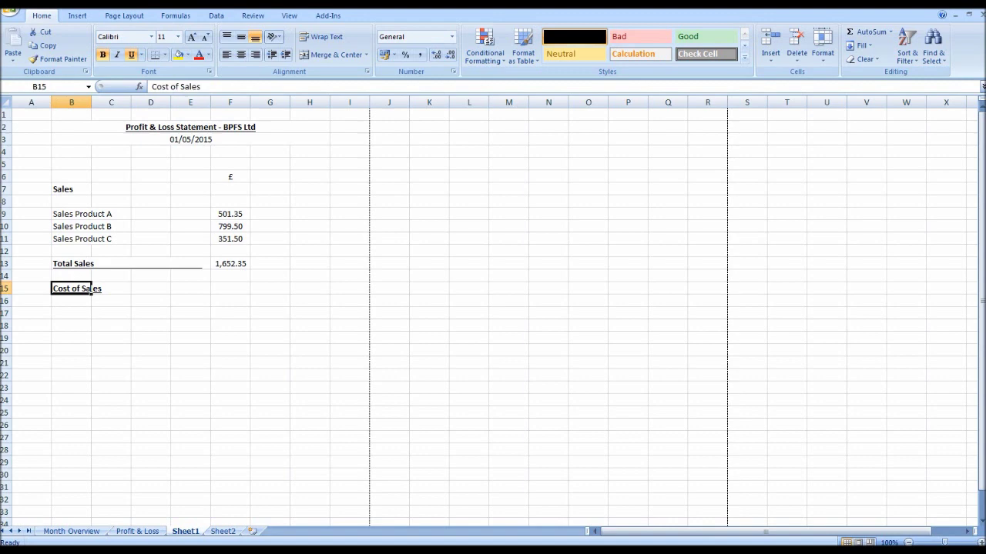
# Edit the end of the Cost of Sales label in B15 and remove its underline
pyautogui.click(200, 86)
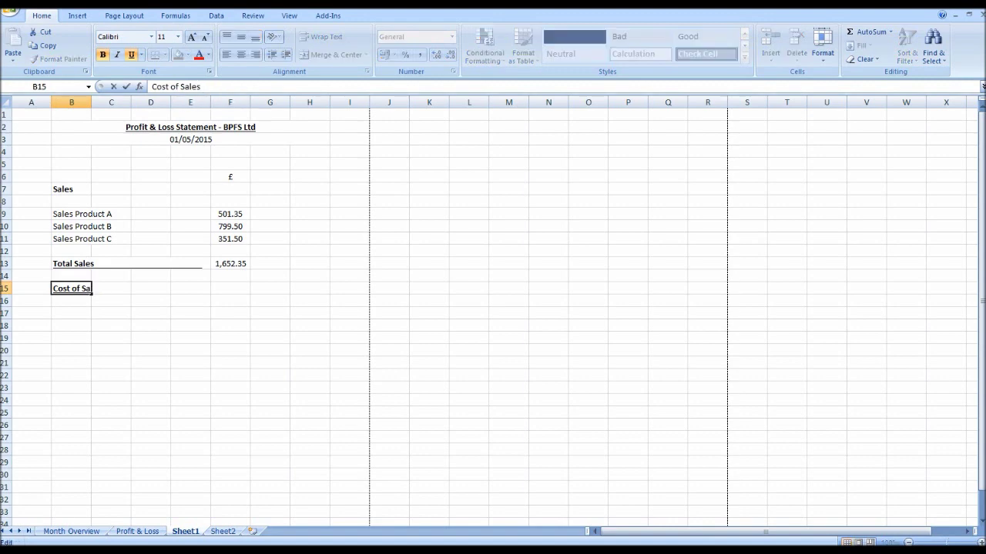
pyautogui.press('BackSpace')
pyautogui.press('BackSpace')
pyautogui.press('BackSpace')
pyautogui.click(191, 276)
pyautogui.click(71, 288)
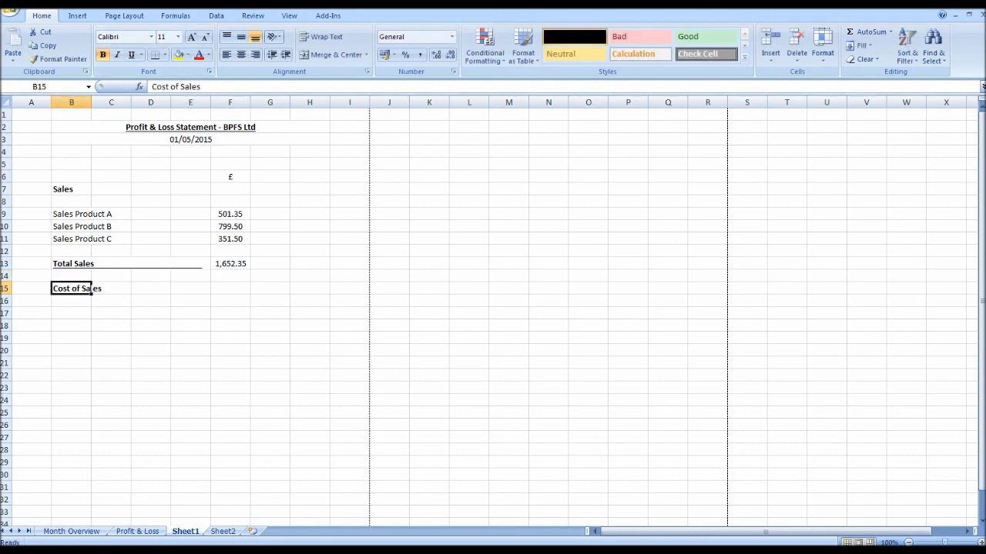
# Enter 452.87 as the Cost of Sales amount in F15
pyautogui.click(229, 288)
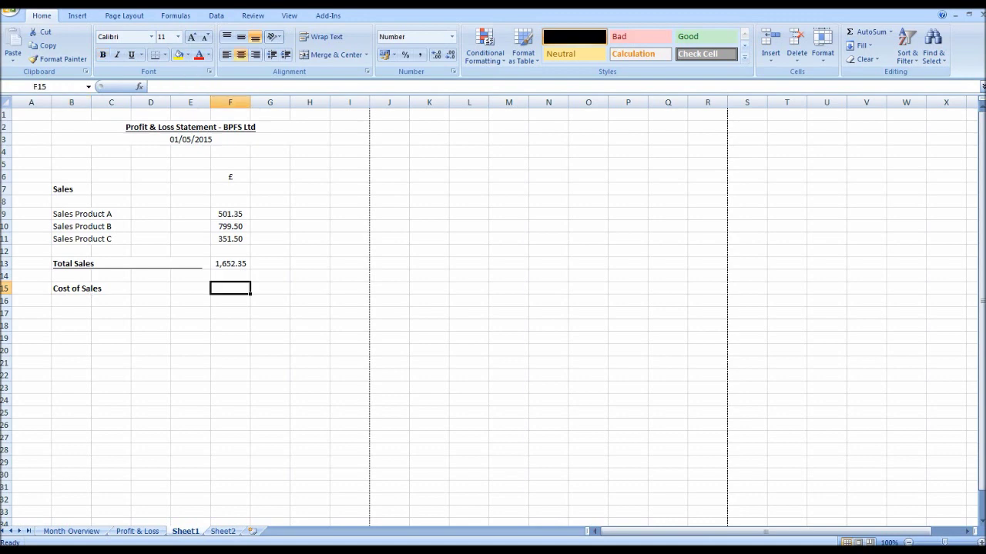
pyautogui.write('452.87')
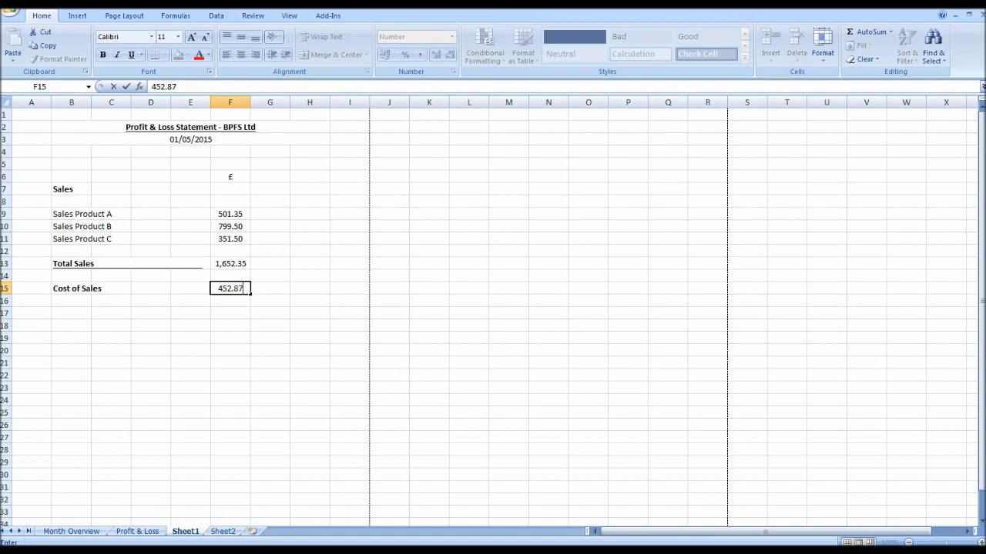
pyautogui.press('Return')
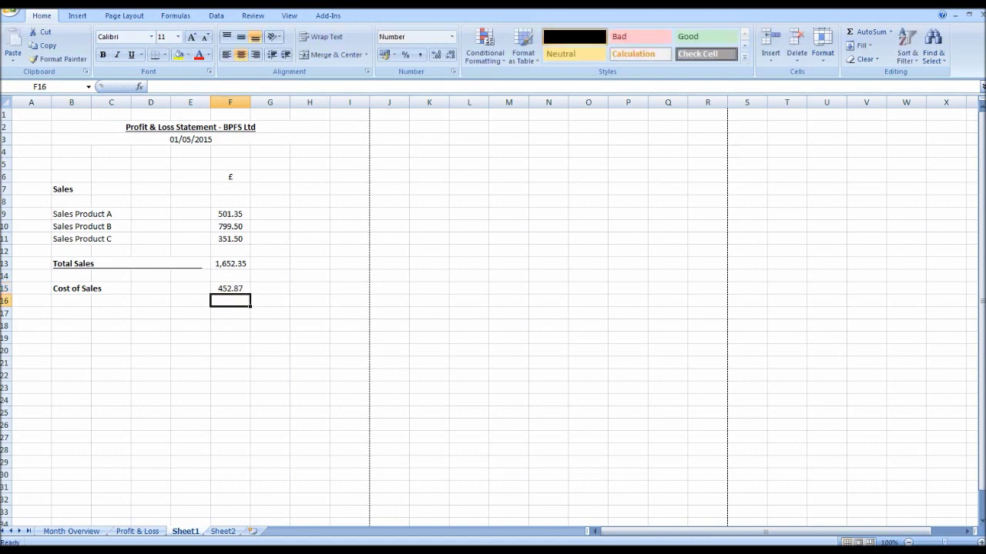
# Enter the label Gross Profit in B17 in bold, with an underline extended by trailing spaces to column E
pyautogui.click(71, 313)
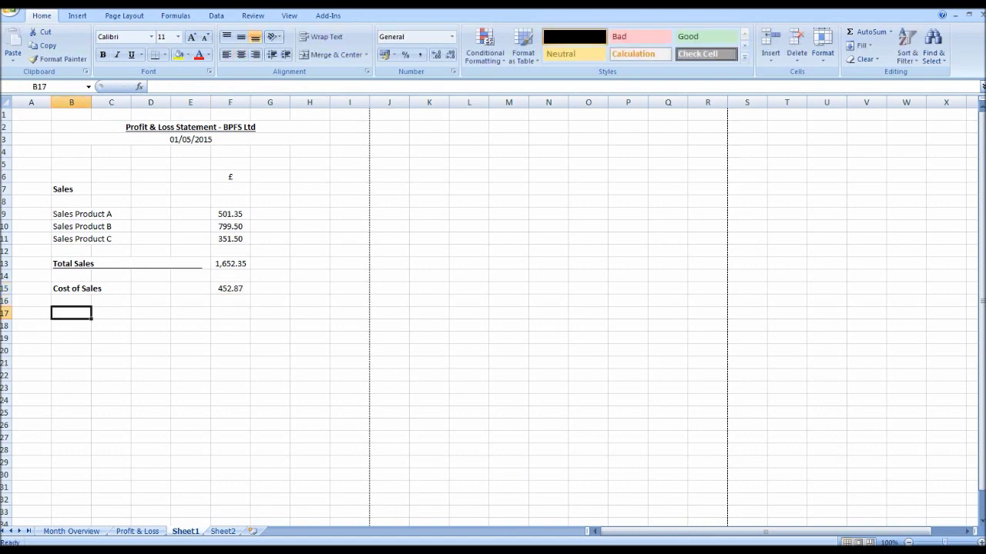
pyautogui.click(102, 55)
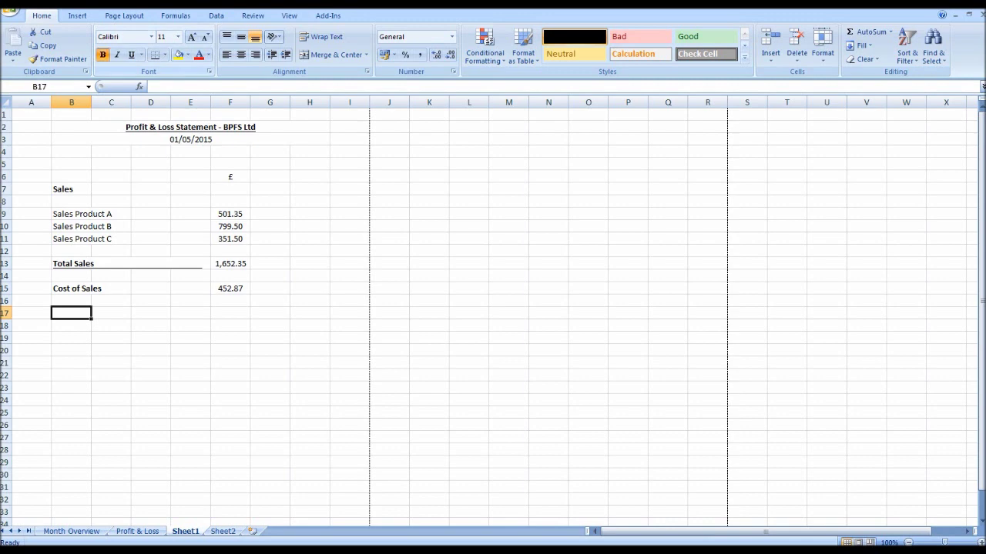
pyautogui.click(131, 55)
pyautogui.write('Gro')
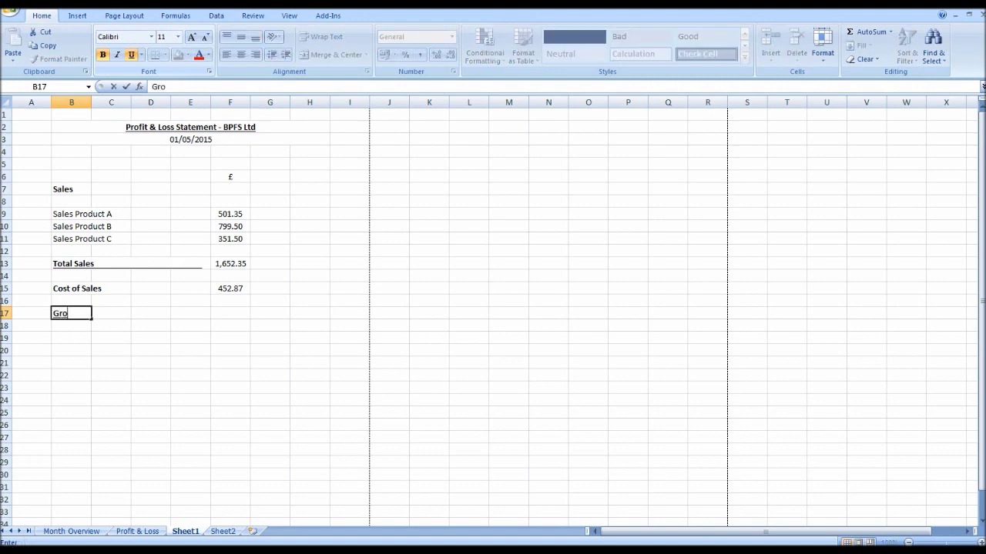
pyautogui.write('ss Profit')
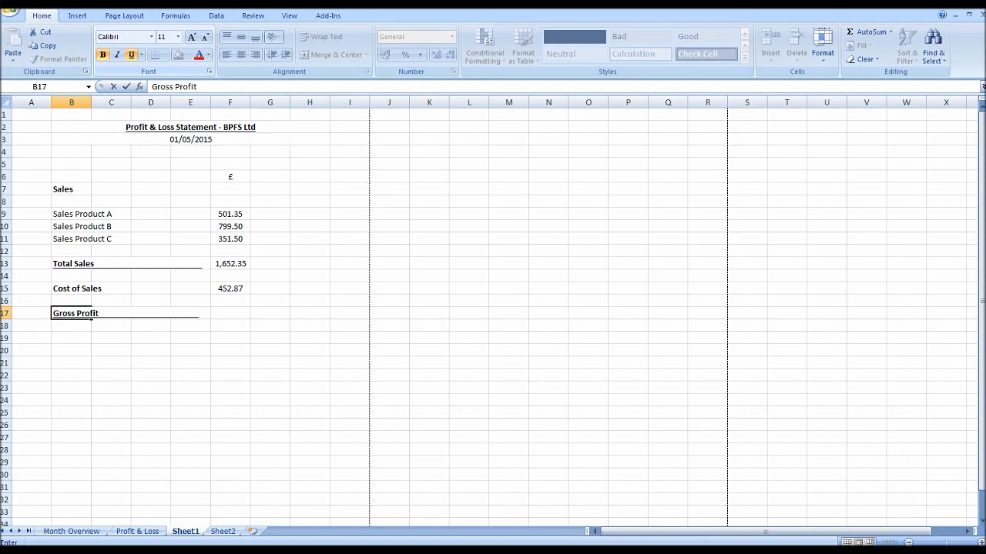
pyautogui.press('Return')
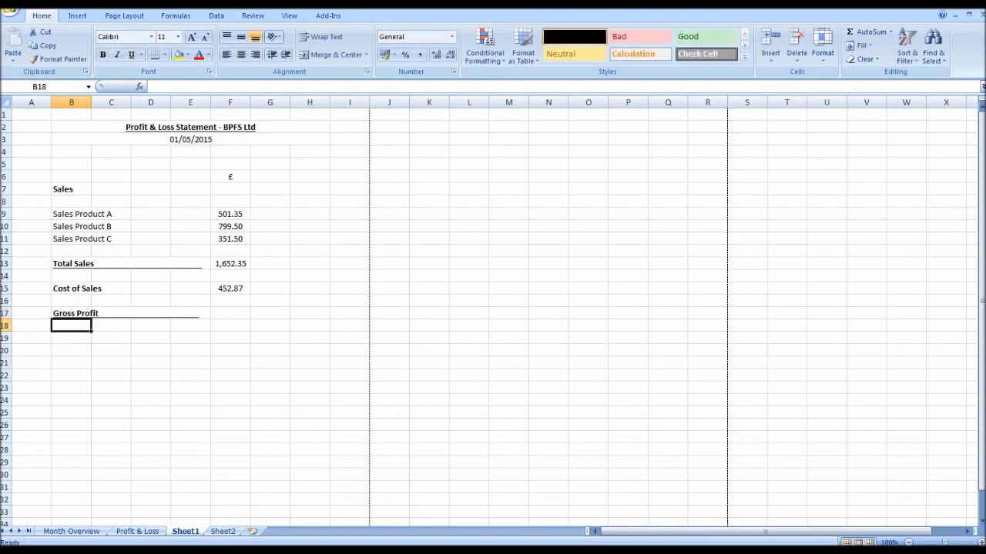
# Calculate Gross Profit in F17 with the formula =F13-F15
pyautogui.click(231, 314)
pyautogui.write('=')
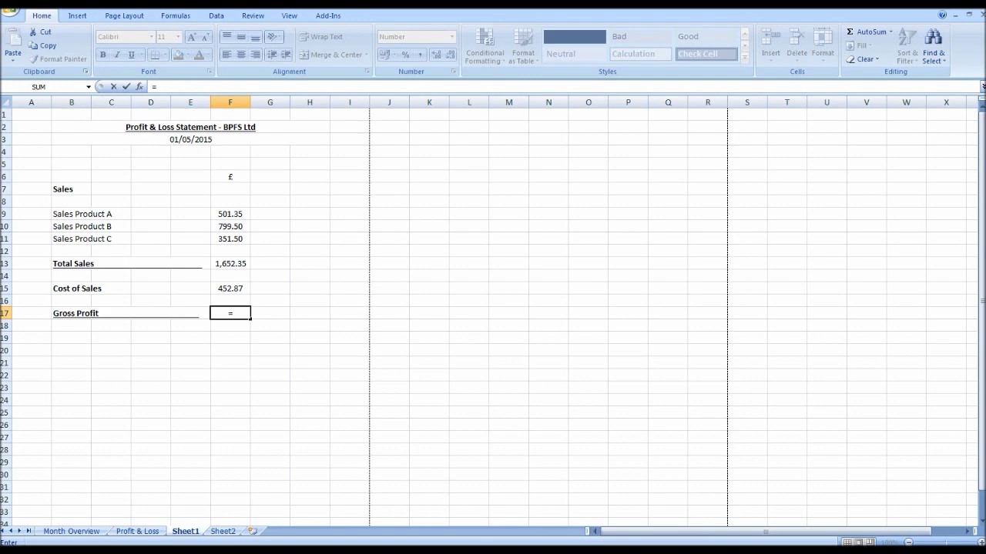
pyautogui.click(230, 264)
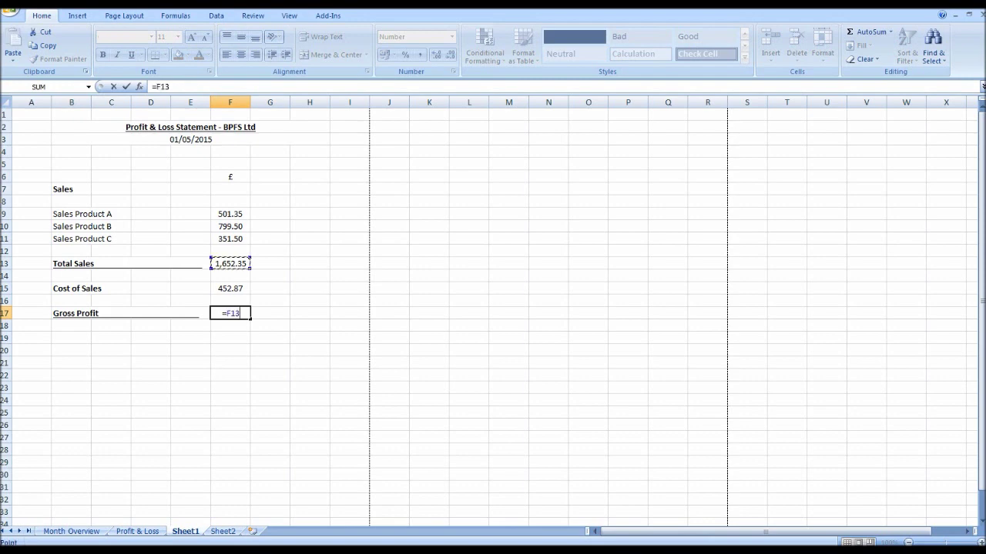
pyautogui.write('-')
pyautogui.click(230, 288)
pyautogui.press('Return')
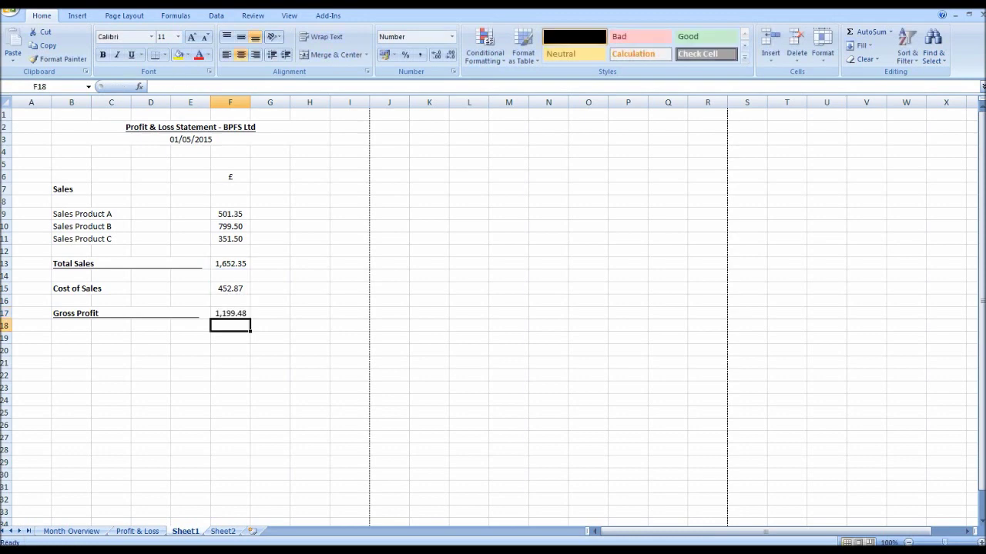
# Make the Gross Profit amount in F17 and the Total Sales amount in F13 bold, and move to B19
pyautogui.click(230, 314)
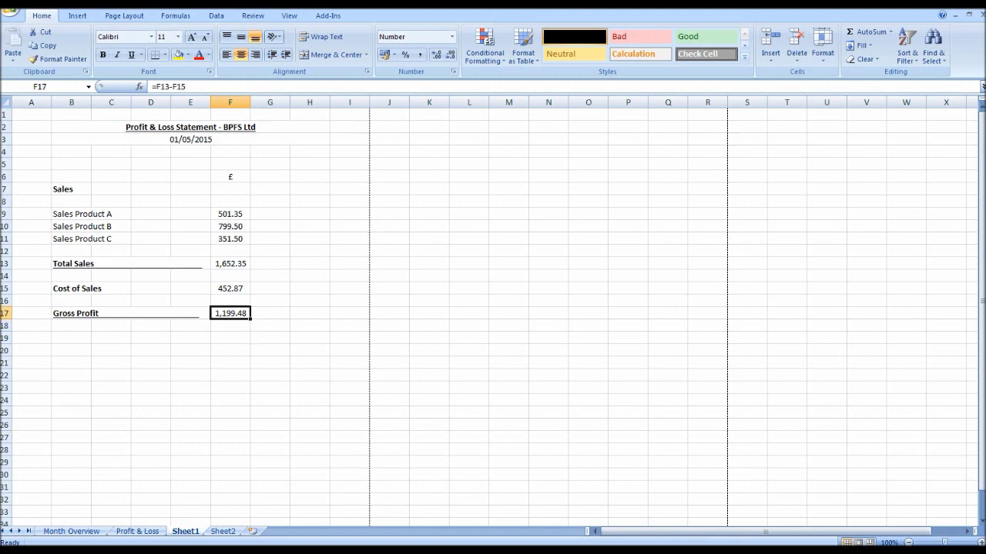
pyautogui.click(103, 55)
pyautogui.click(230, 263)
pyautogui.click(102, 54)
pyautogui.click(309, 300)
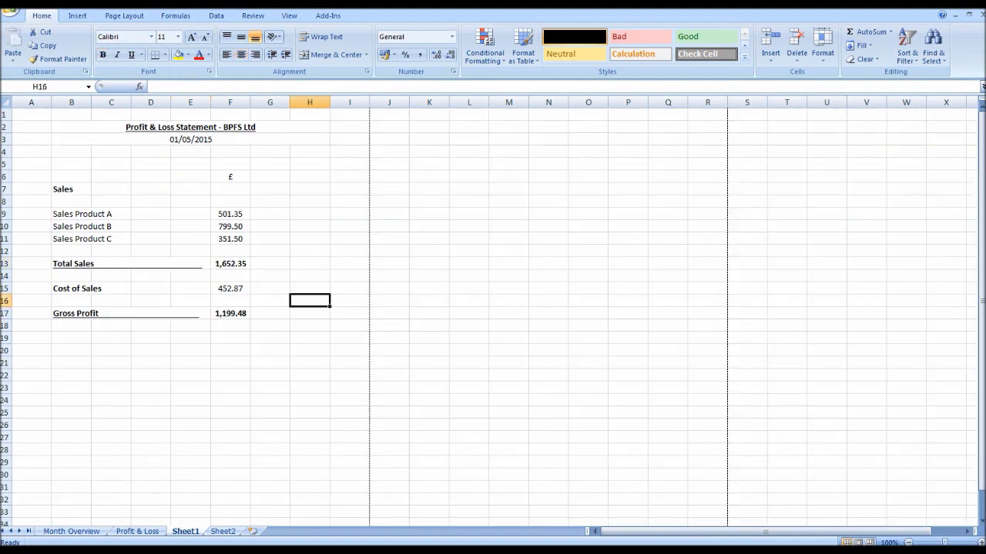
pyautogui.click(71, 338)
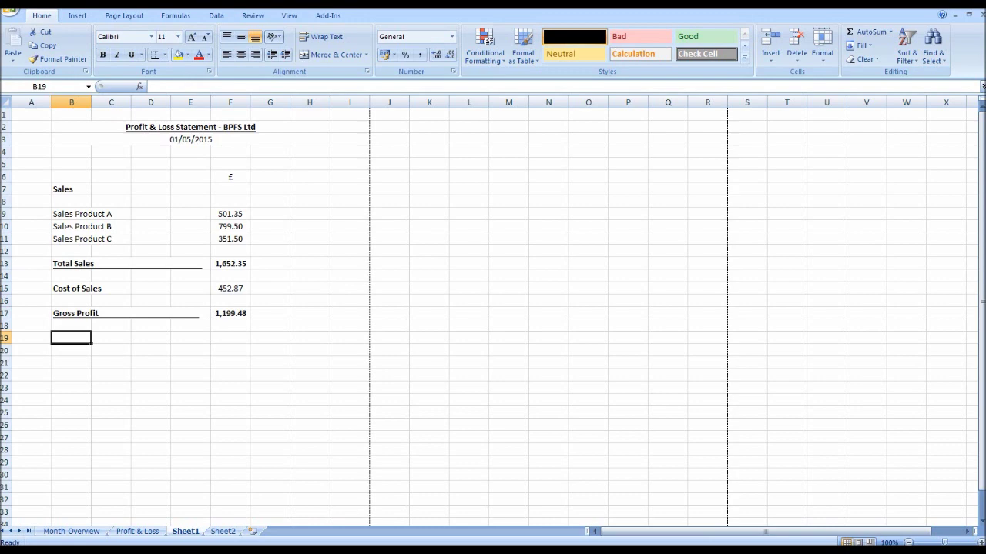
# Enter the section heading Overheads in B19 in bold
pyautogui.click(103, 55)
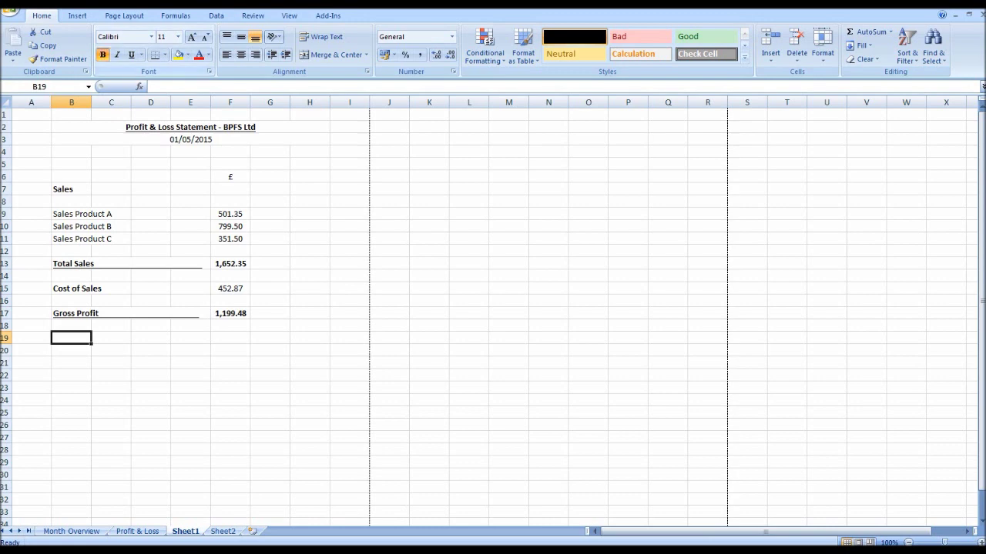
pyautogui.write('Over')
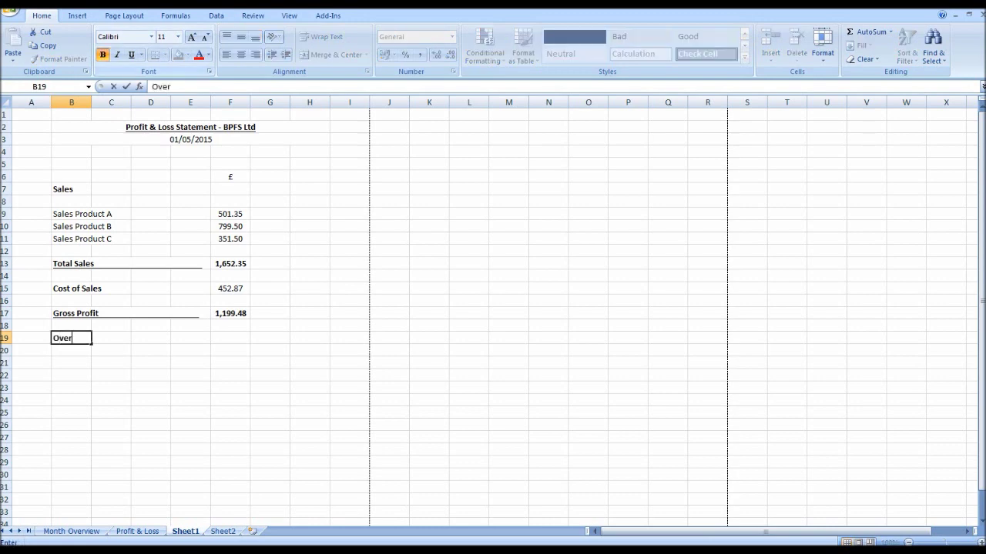
pyautogui.write('heads')
pyautogui.press('Return')
pyautogui.press('Return')
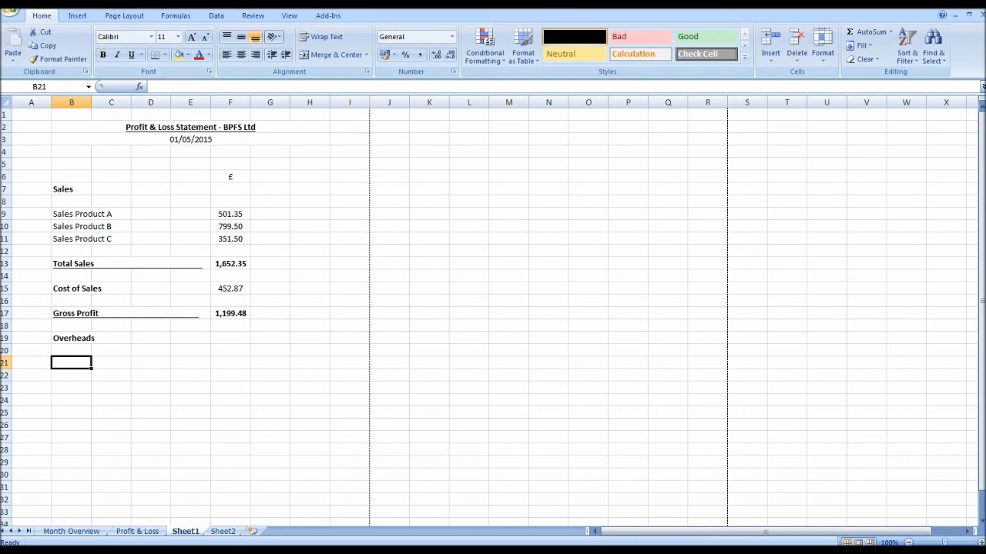
# List the first two overheads, Rent in B21 and Power in B22
pyautogui.write('Rent#')
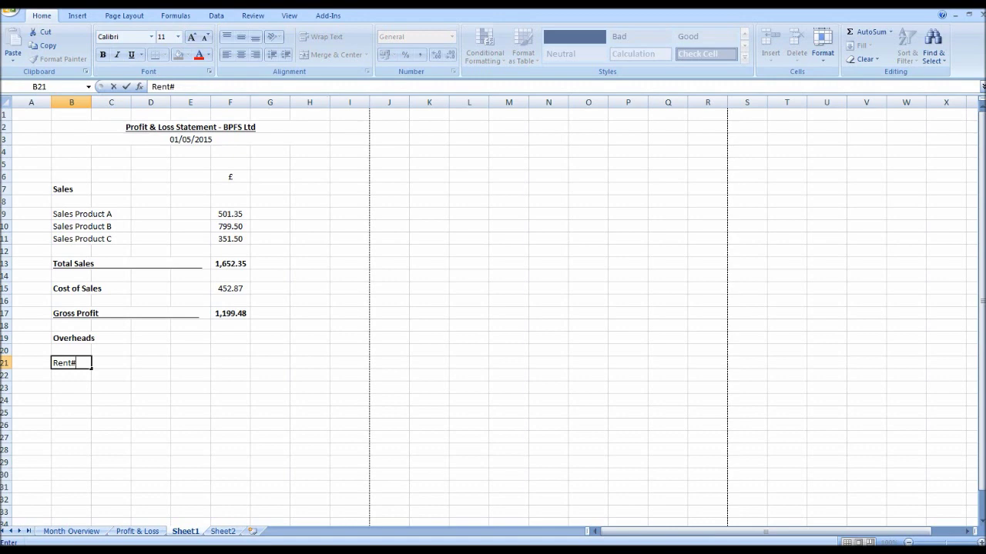
pyautogui.press('Return')
pyautogui.click(71, 363)
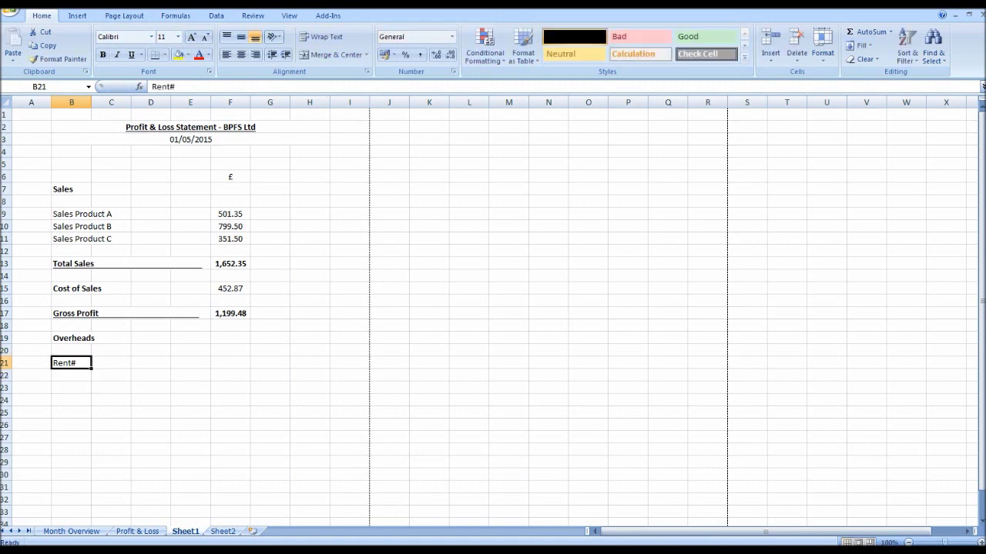
pyautogui.click(175, 86)
pyautogui.press('BackSpace')
pyautogui.press('Return')
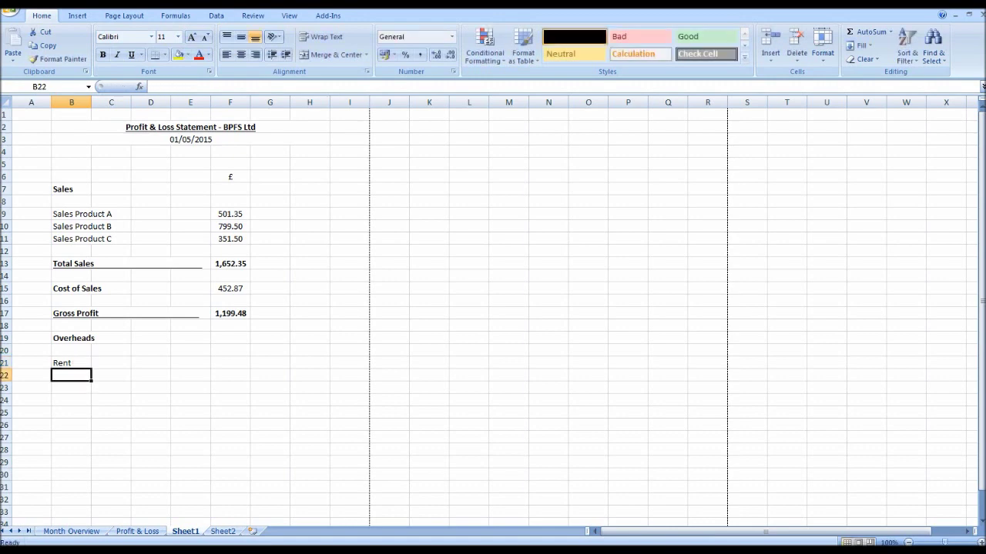
pyautogui.write('Power')
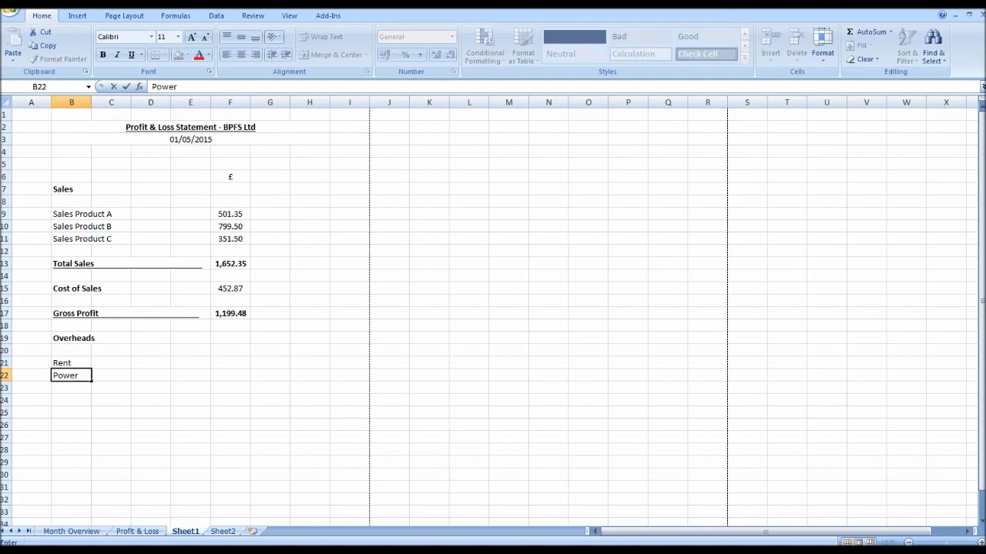
pyautogui.press('Return')
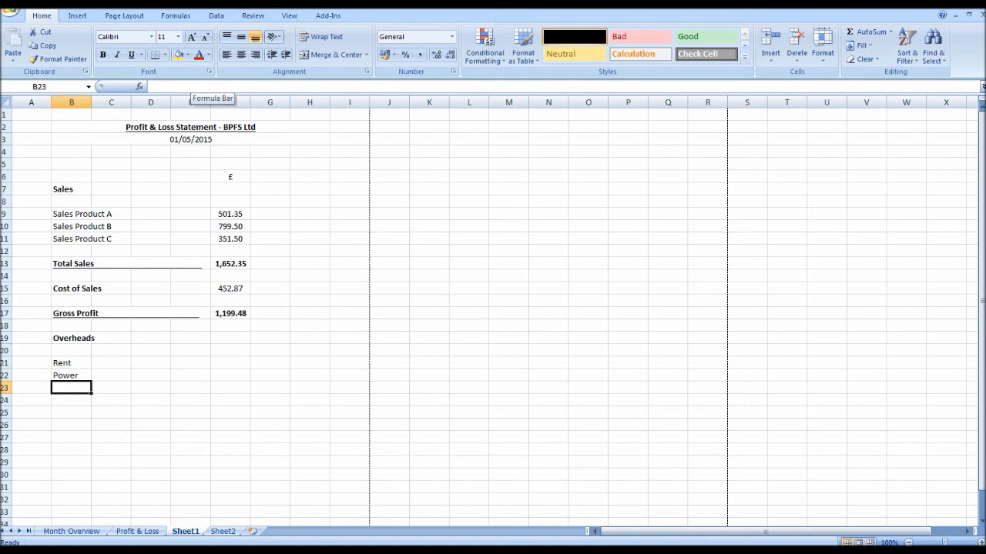
# Add the overhead labels Motor Expenses in B23 and Office Expenses in B24
pyautogui.write('Motors')
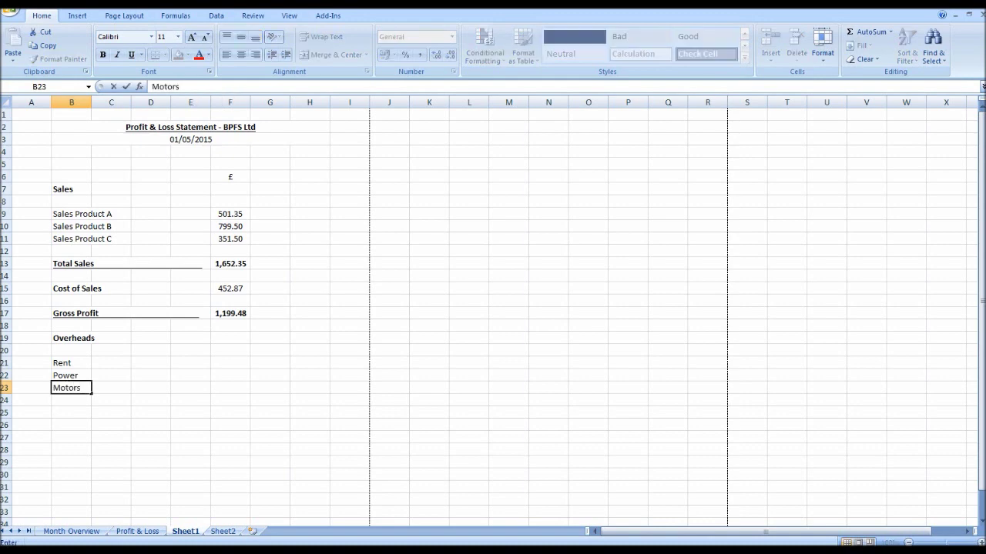
pyautogui.press('BackSpace')
pyautogui.write('Expensse')
pyautogui.press('BackSpace')
pyautogui.write('es')
pyautogui.press('Return')
pyautogui.write('O')
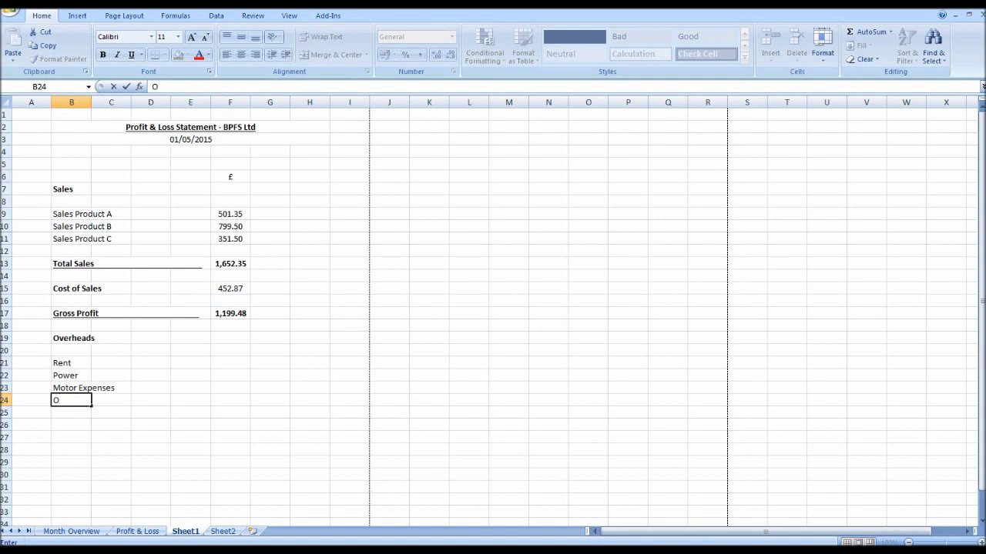
pyautogui.write('ffice Expens')
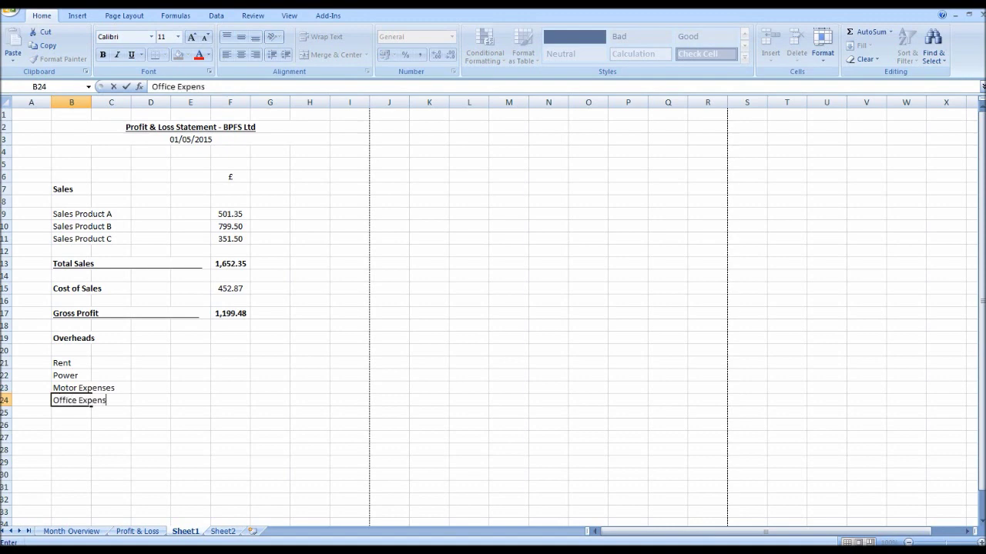
pyautogui.write('es')
pyautogui.press('Return')
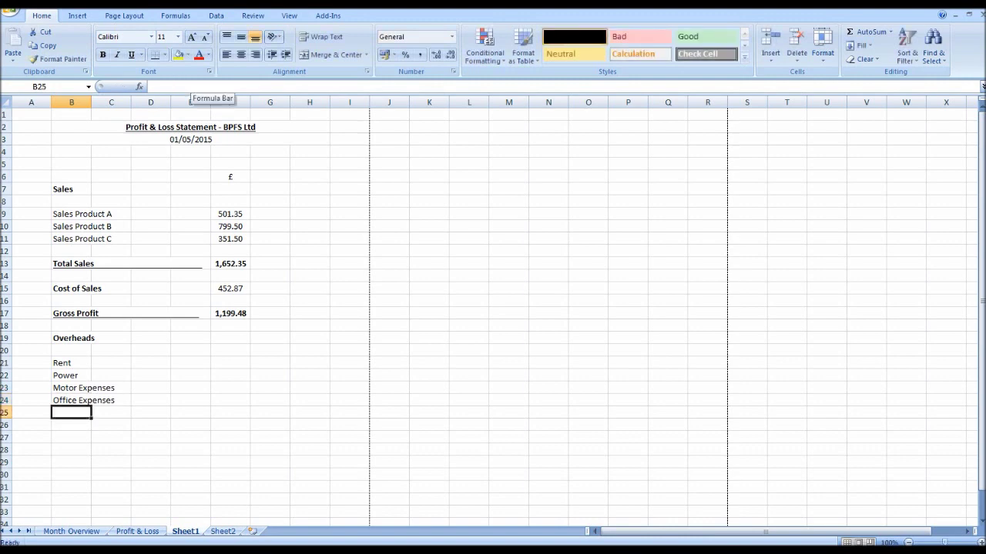
# Enter the overhead amounts in F21:F24: Rent 250, Power 15.50, Motor Expenses 35 and Office Expenses 78.87
pyautogui.scroll(-4, 493, 315)
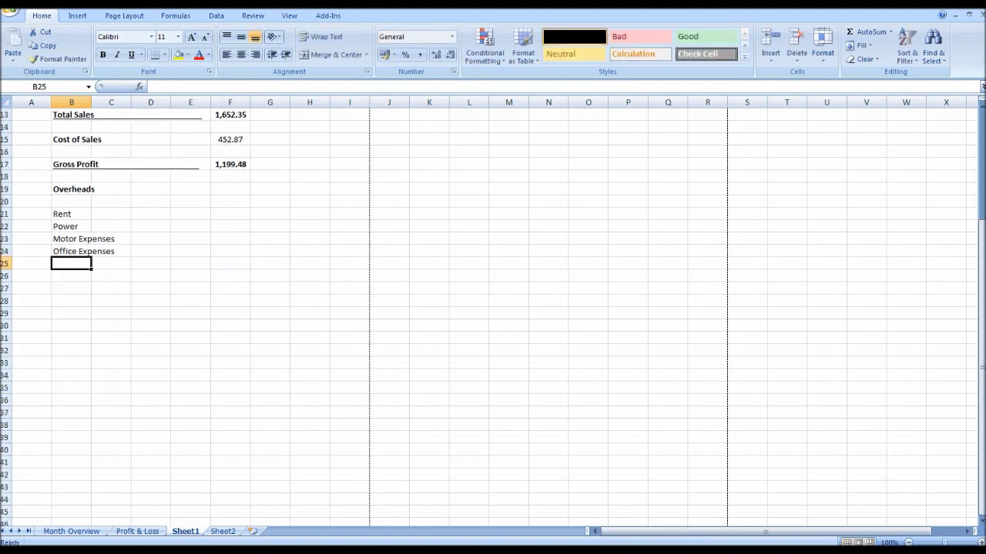
pyautogui.scroll(4, 493, 316)
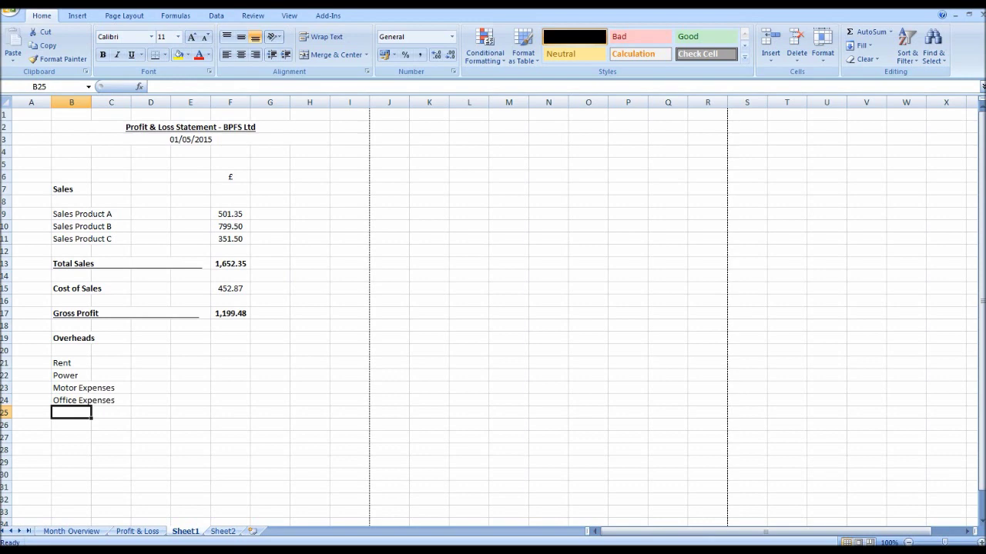
pyautogui.click(229, 363)
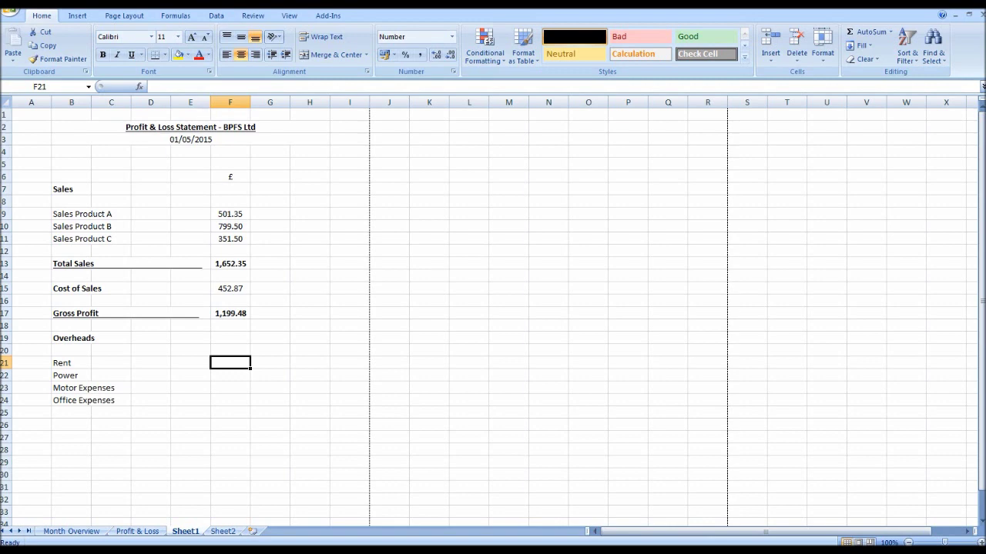
pyautogui.write('250')
pyautogui.press('Return')
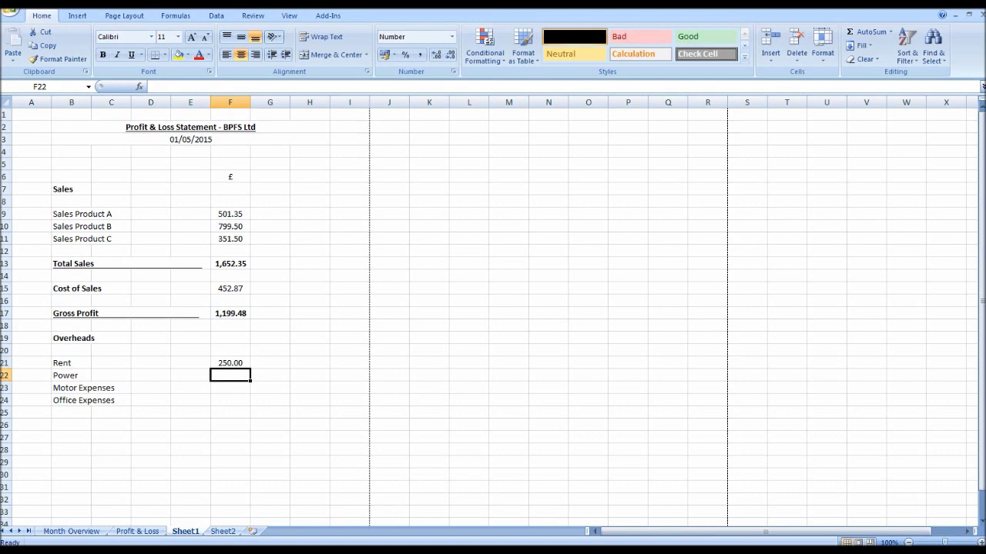
pyautogui.write('15.50')
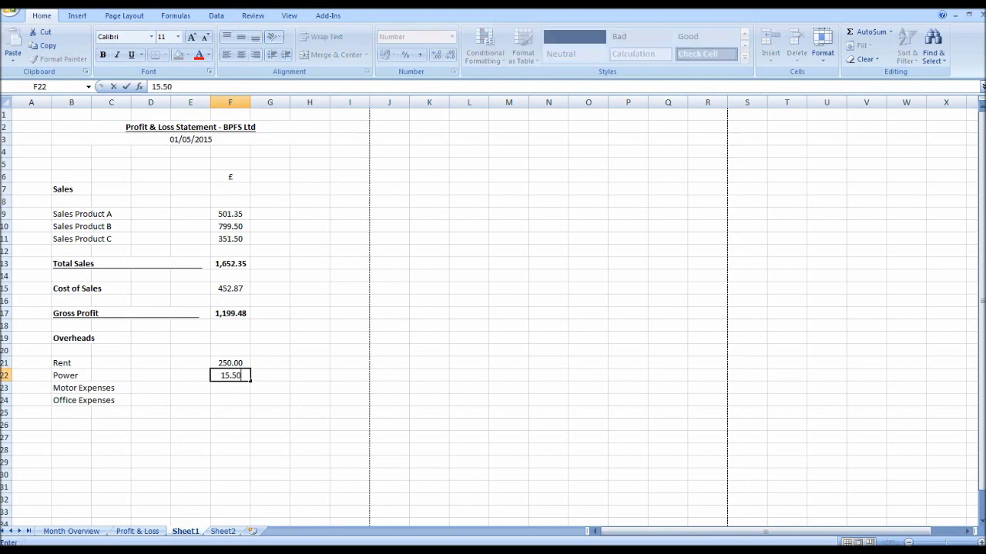
pyautogui.press('Return')
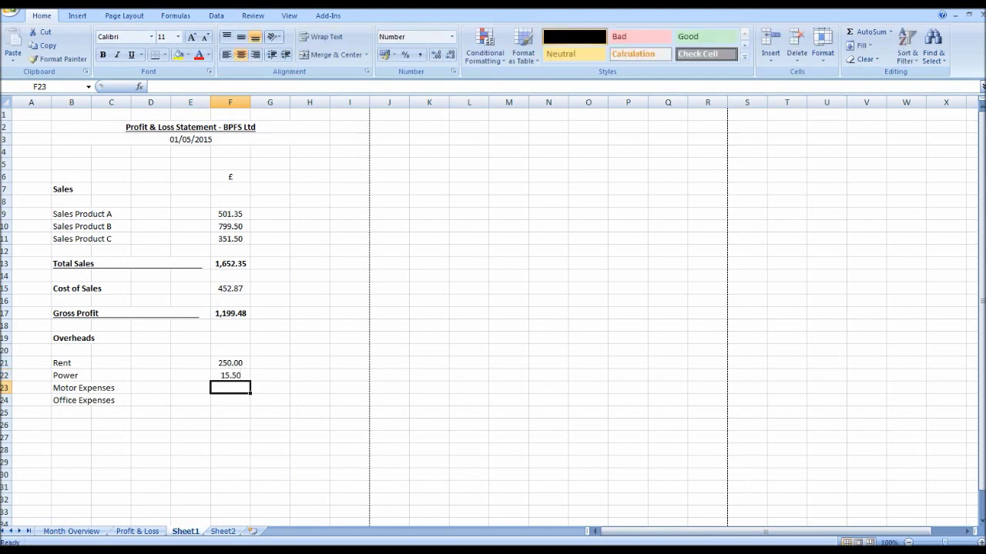
pyautogui.write('35')
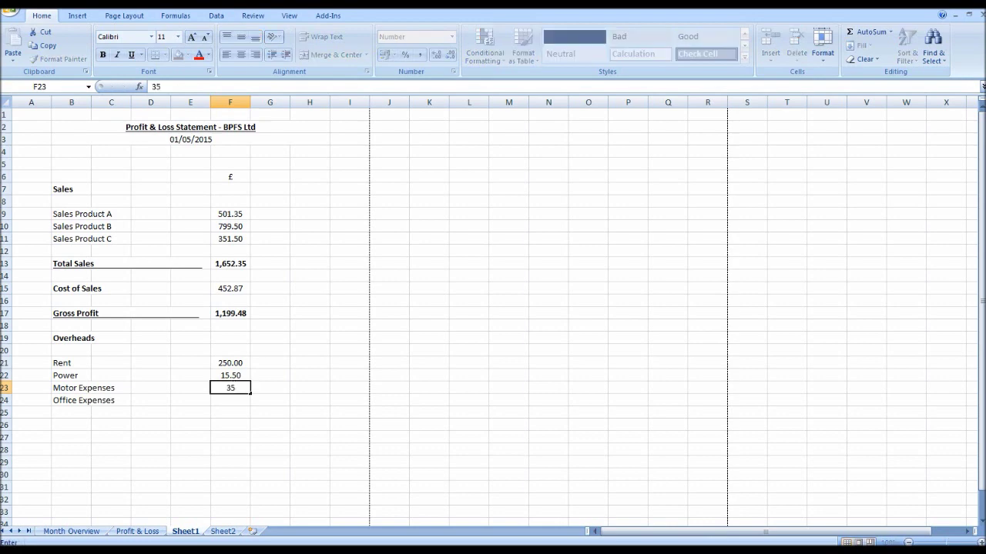
pyautogui.press('Return')
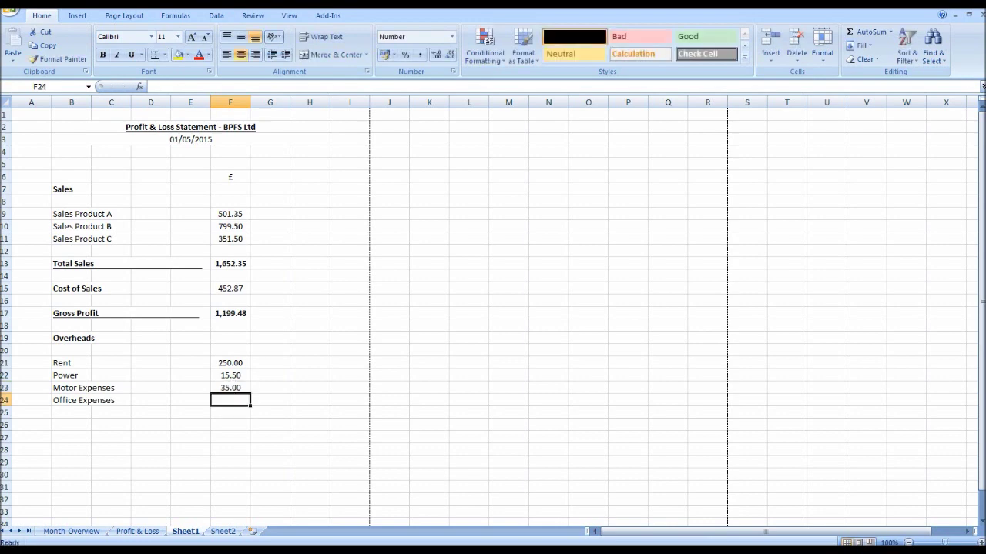
pyautogui.write('78.87')
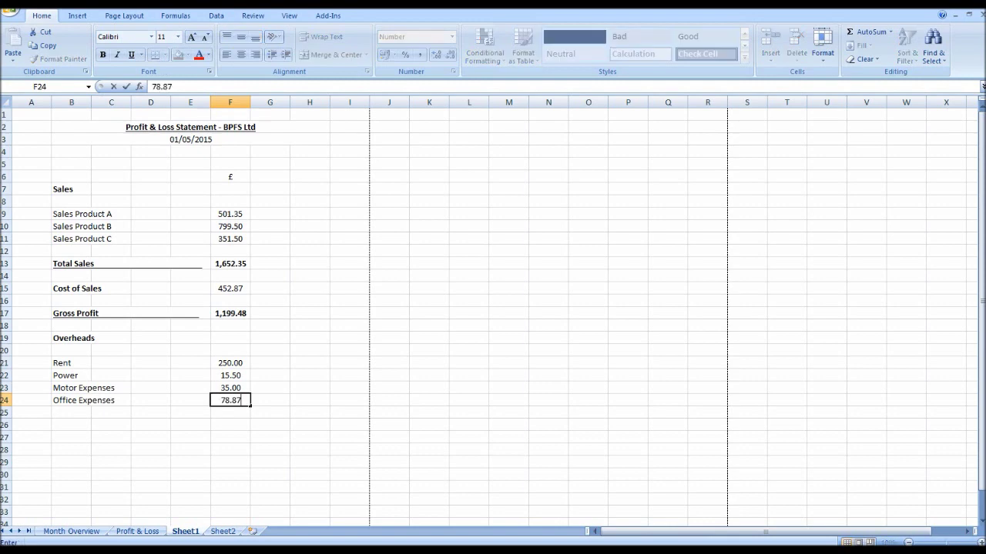
pyautogui.press('Return')
# Enter the label Total Expenses in B26 and make it bold
pyautogui.scroll(-2, 493, 309)
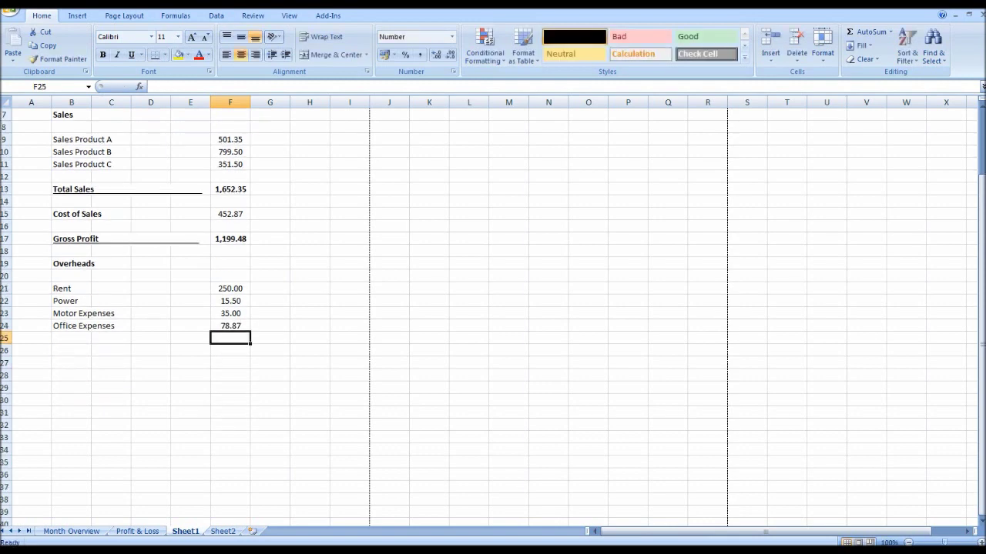
pyautogui.click(71, 350)
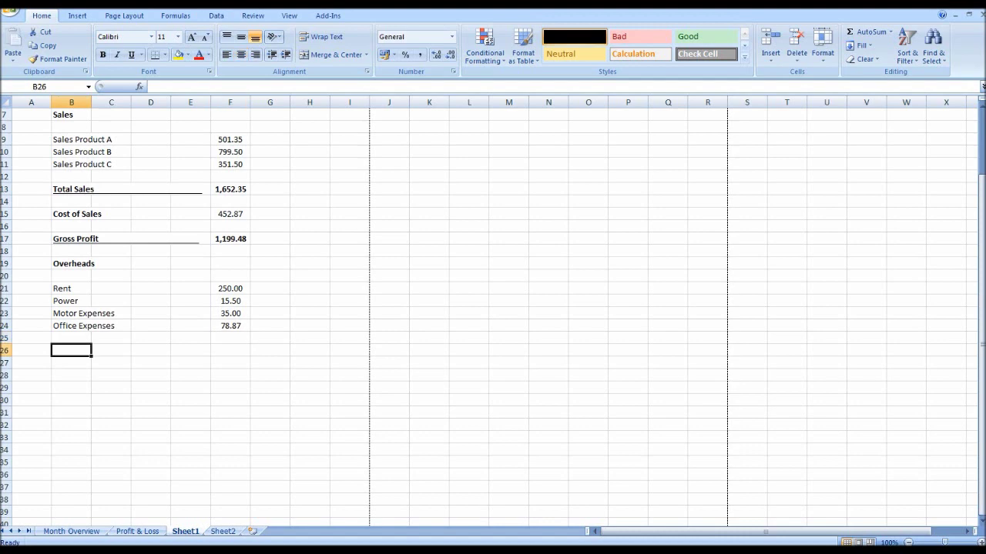
pyautogui.write('Tot')
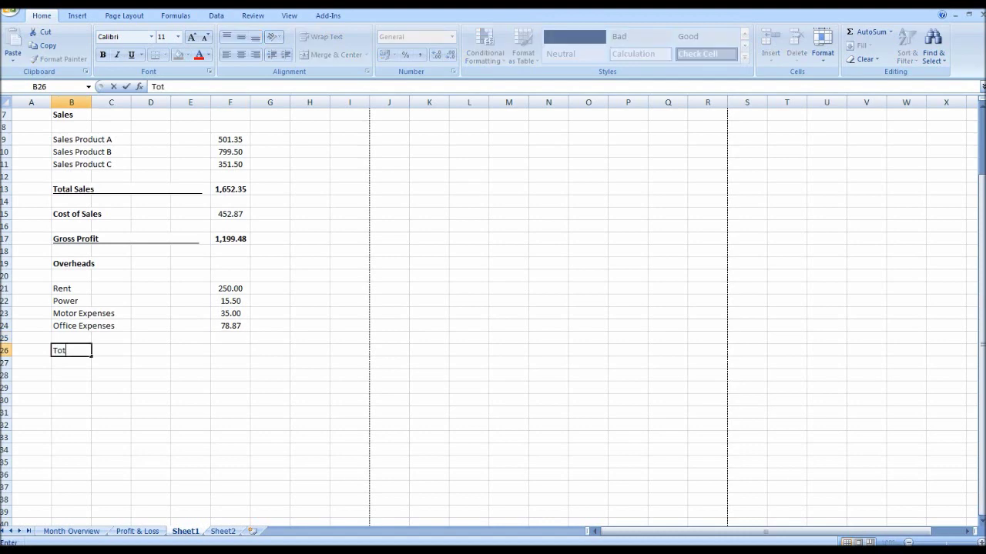
pyautogui.write('lal Expeneses')
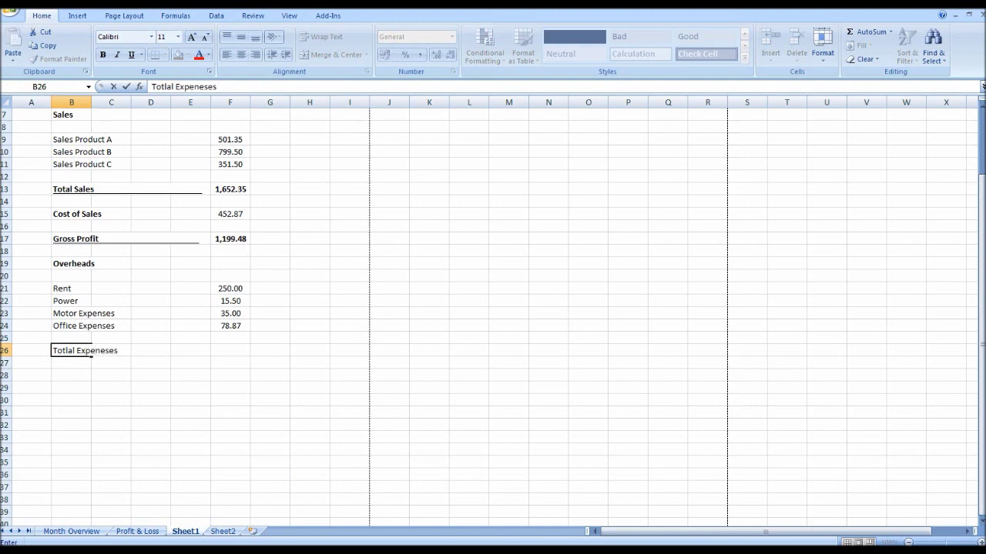
pyautogui.press('BackSpace')
pyautogui.press('BackSpace')
pyautogui.press('BackSpace')
pyautogui.press('BackSpace')
pyautogui.write('ses')
pyautogui.press('Return')
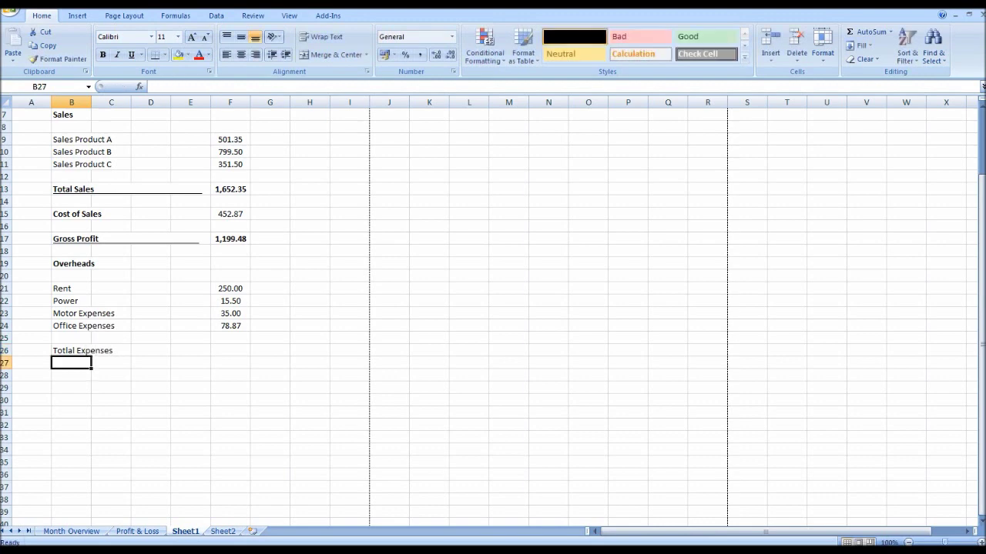
pyautogui.press('Up')
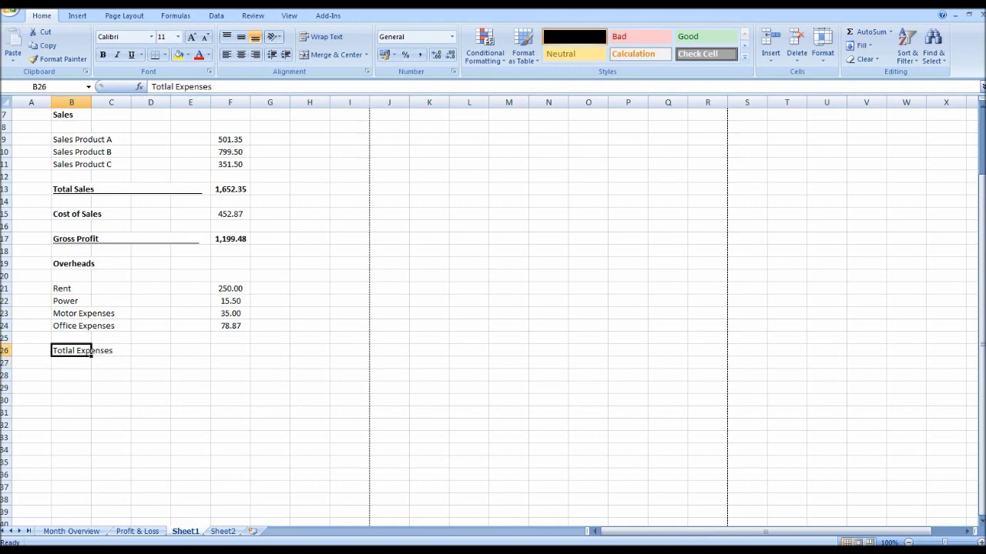
pyautogui.click(165, 86)
pyautogui.press('BackSpace')
pyautogui.press('Return')
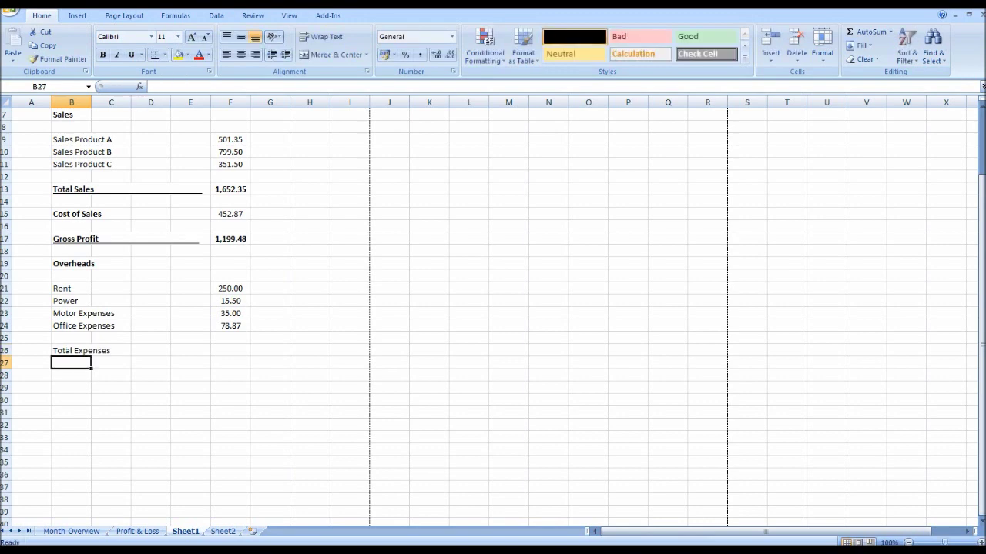
pyautogui.click(88, 351)
pyautogui.hotkey('ctrl', 'b')
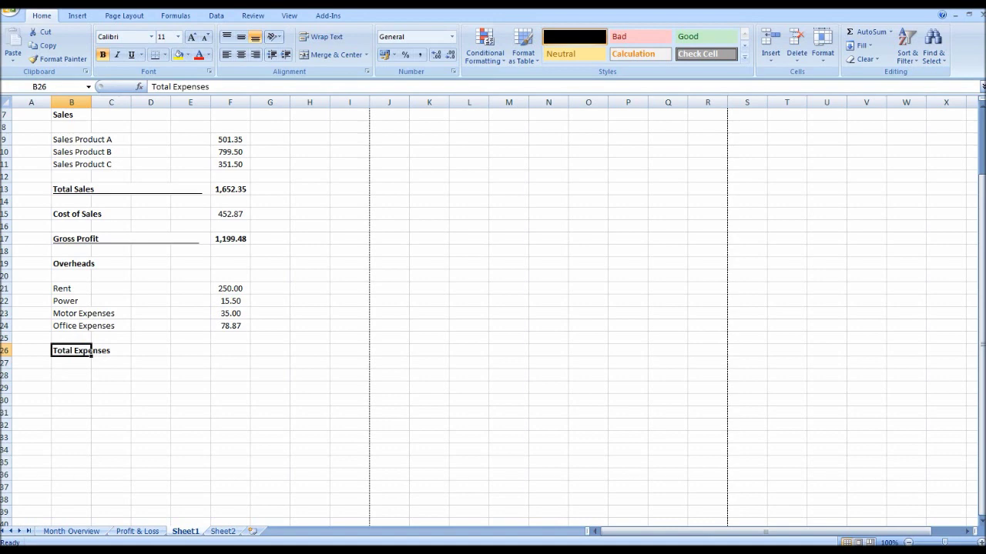
# Total the overhead amounts in F26, beside Total Expenses, with the formula =sum(F21:F24)
pyautogui.click(230, 351)
pyautogui.scroll(2, 493, 308)
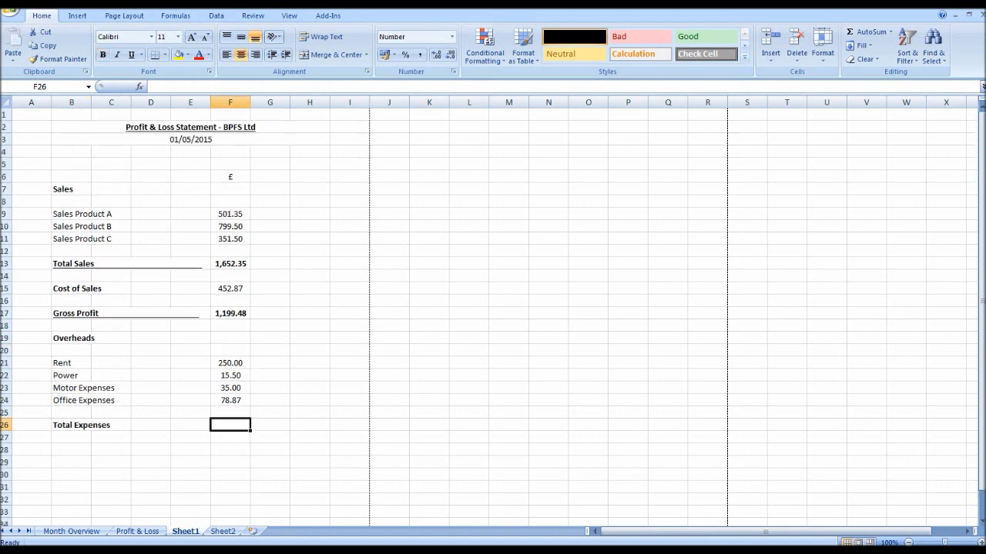
pyautogui.moveTo(229, 362); pyautogui.dragTo(229, 400)
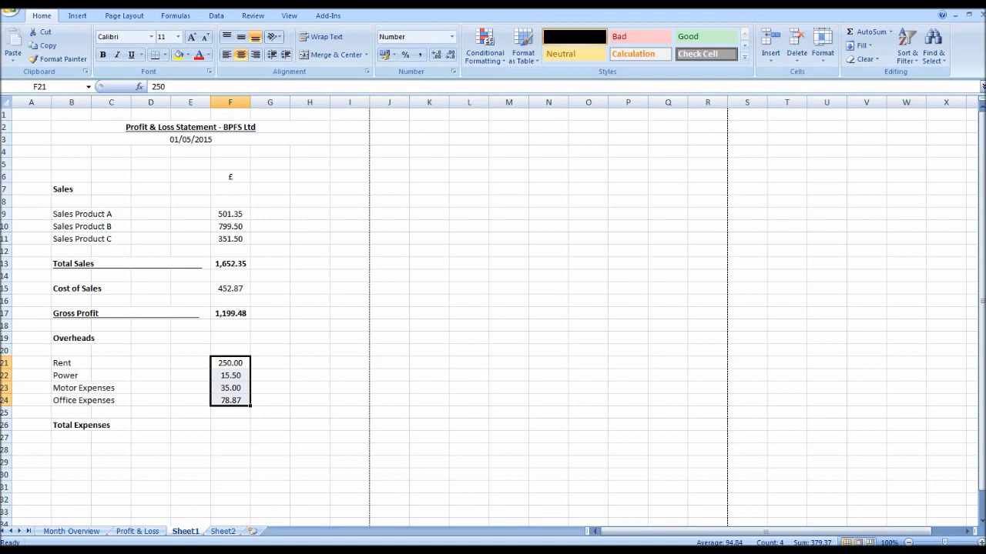
pyautogui.scroll(-2, 493, 308)
pyautogui.click(229, 351)
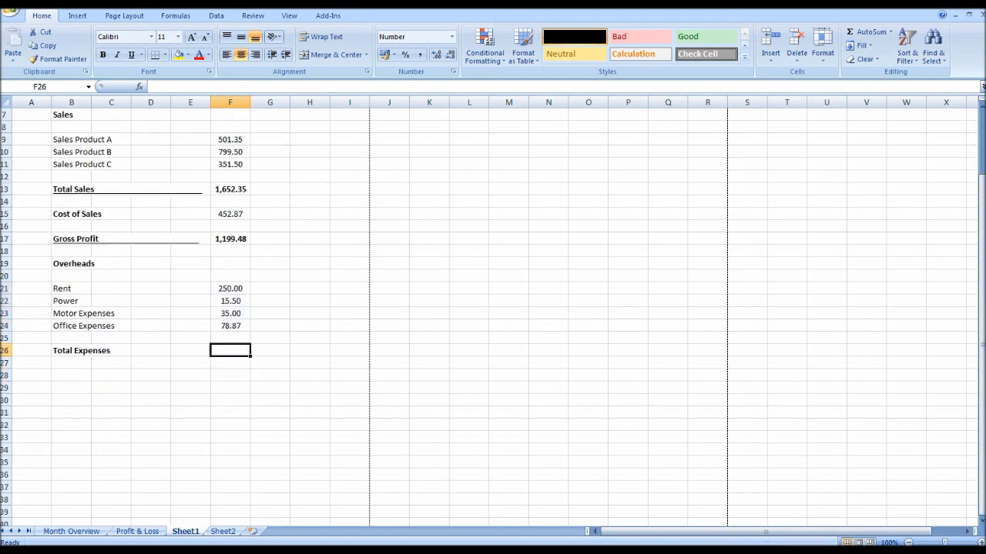
pyautogui.write('=su')
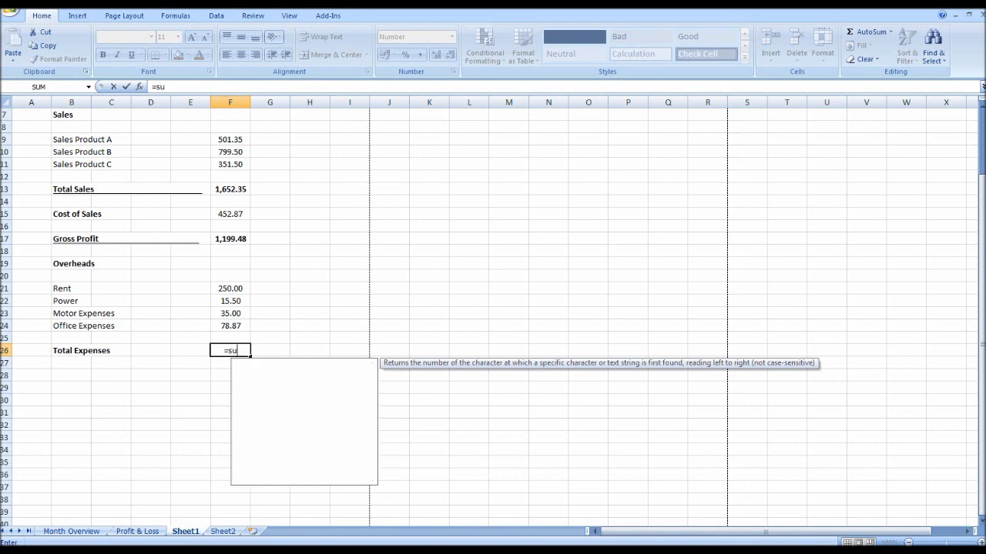
pyautogui.write('m(')
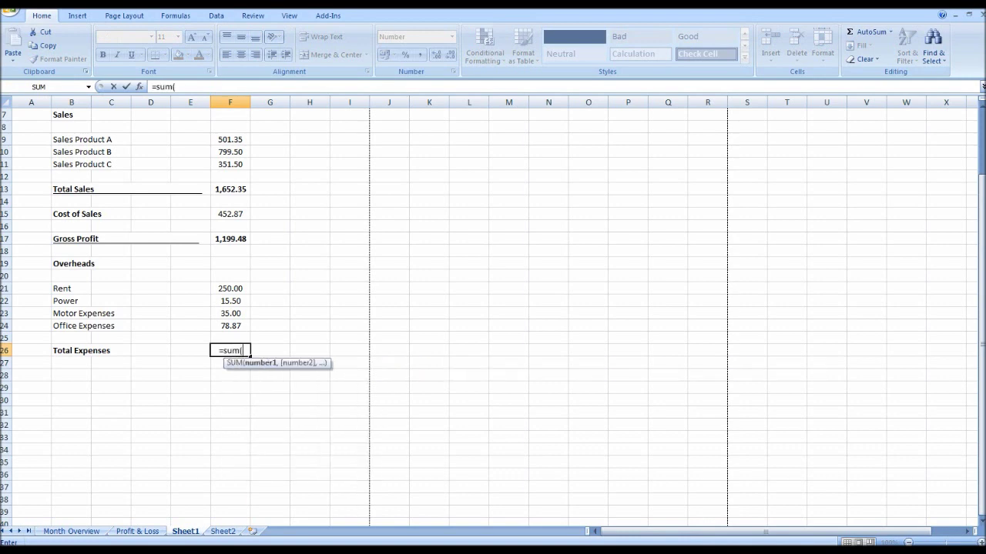
pyautogui.moveTo(229, 288); pyautogui.dragTo(230, 325)
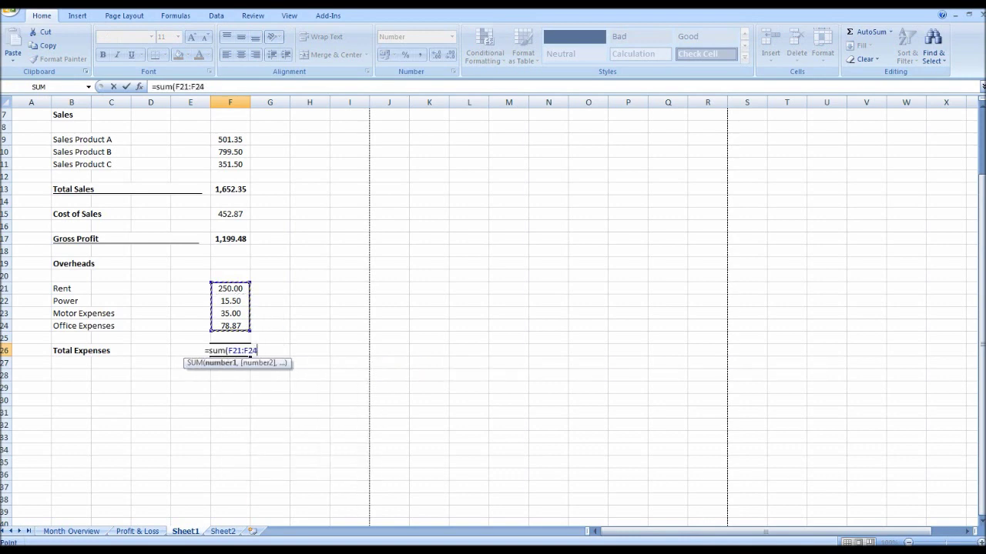
pyautogui.write(')')
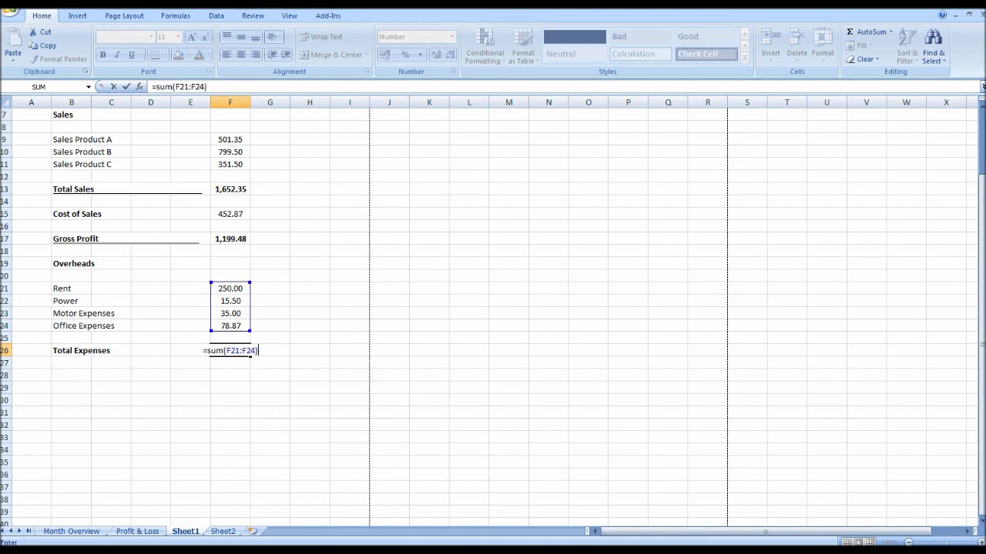
pyautogui.press('Return')
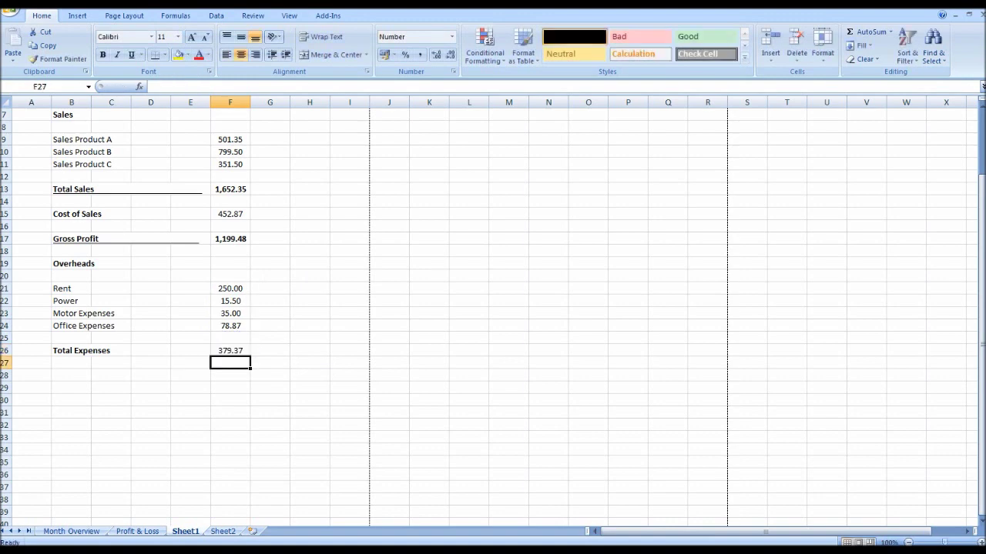
# Enter the label Net Profit in B28, make it bold and underlined, and extend its underline across to column E
pyautogui.click(71, 376)
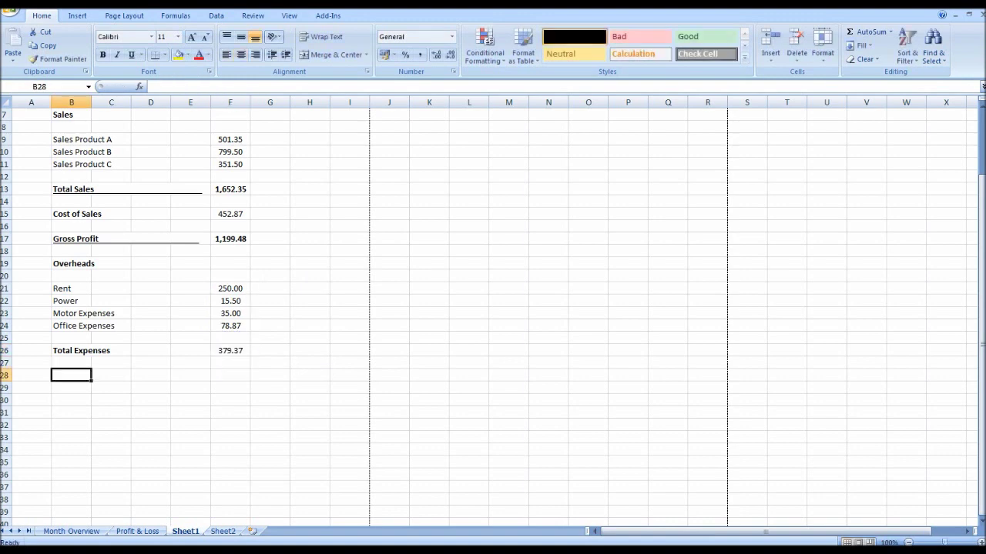
pyautogui.write('Net')
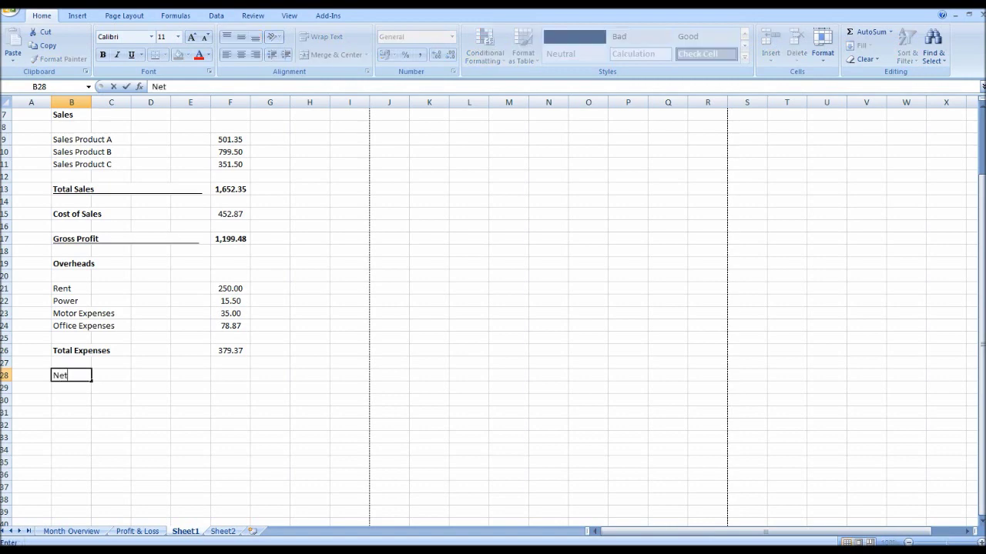
pyautogui.write(' Im')
pyautogui.press('BackSpace')
pyautogui.press('BackSpace')
pyautogui.write('Profit')
pyautogui.click(150, 412)
pyautogui.click(71, 375)
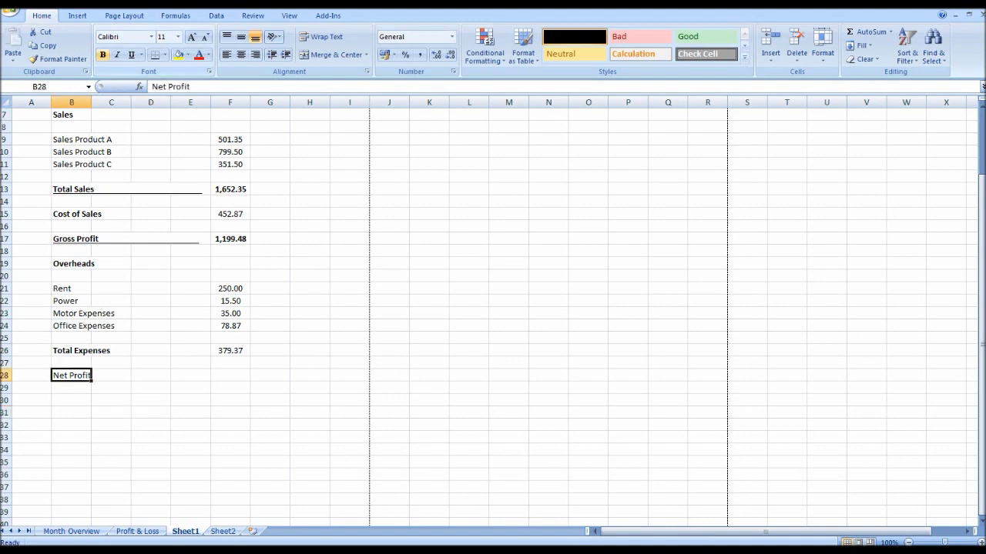
pyautogui.click(103, 55)
pyautogui.click(191, 86)
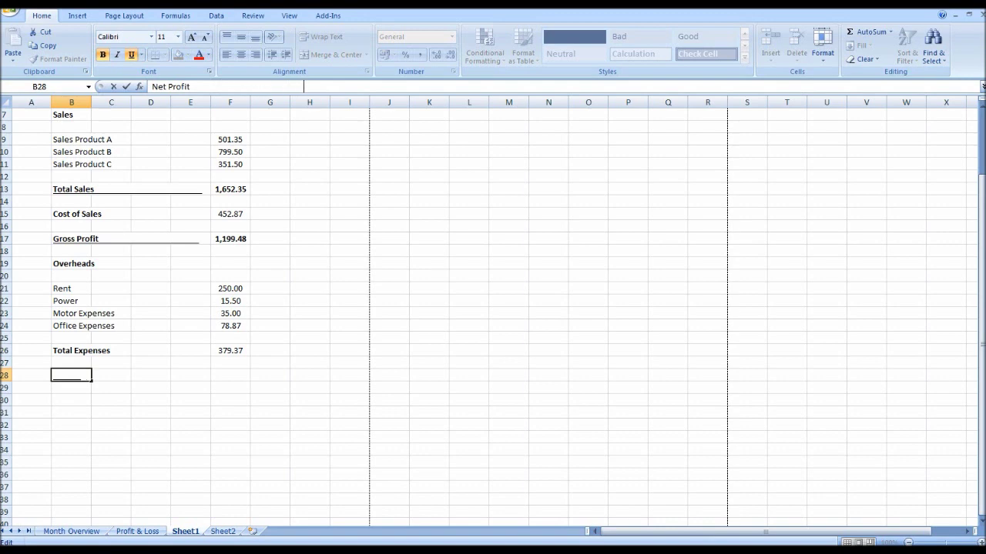
pyautogui.press('Return')
# Calculate the net profit in F28 by subtracting total expenses from gross profit with =F17-F26
pyautogui.click(229, 375)
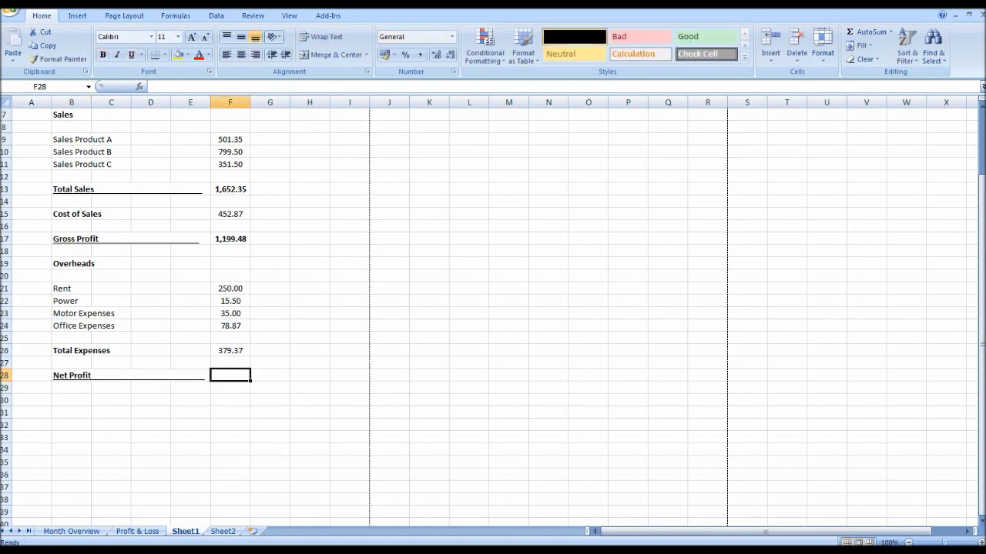
pyautogui.scroll(1, 493, 316)
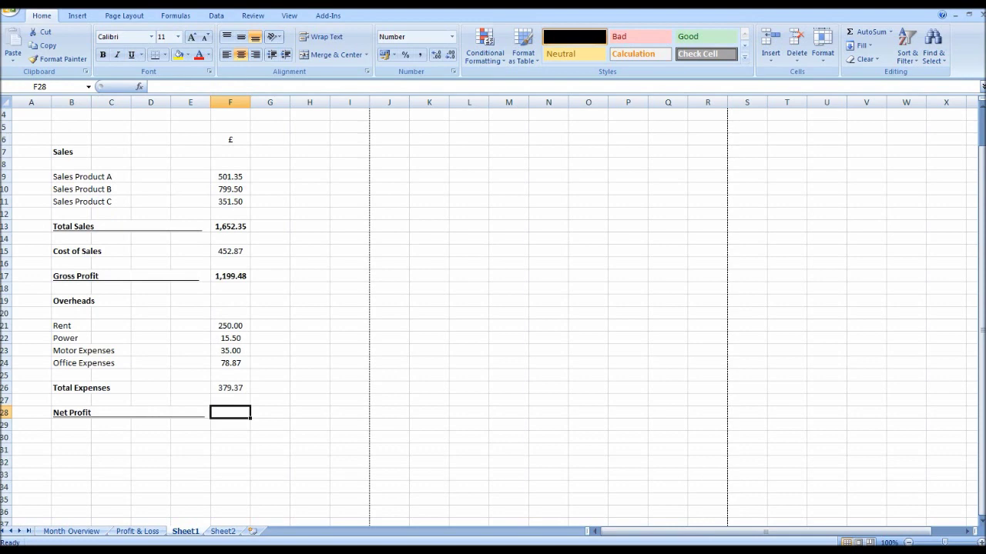
pyautogui.write('=')
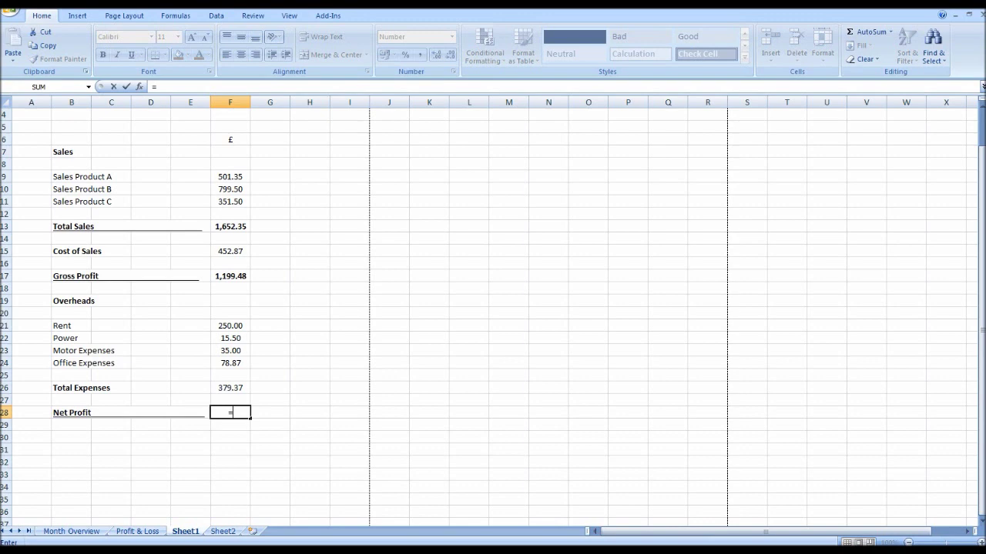
pyautogui.click(229, 275)
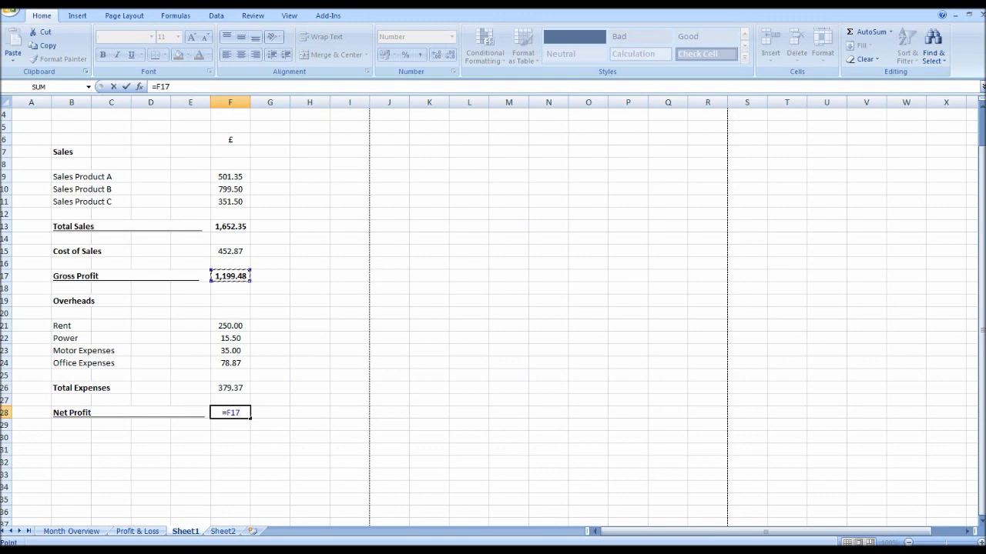
pyautogui.write('-')
pyautogui.click(229, 388)
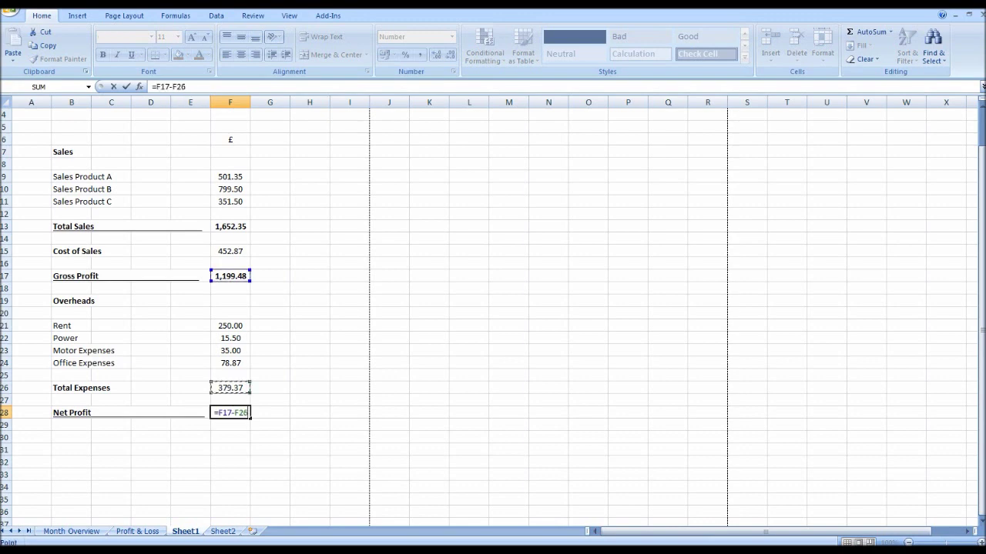
pyautogui.press('Return')
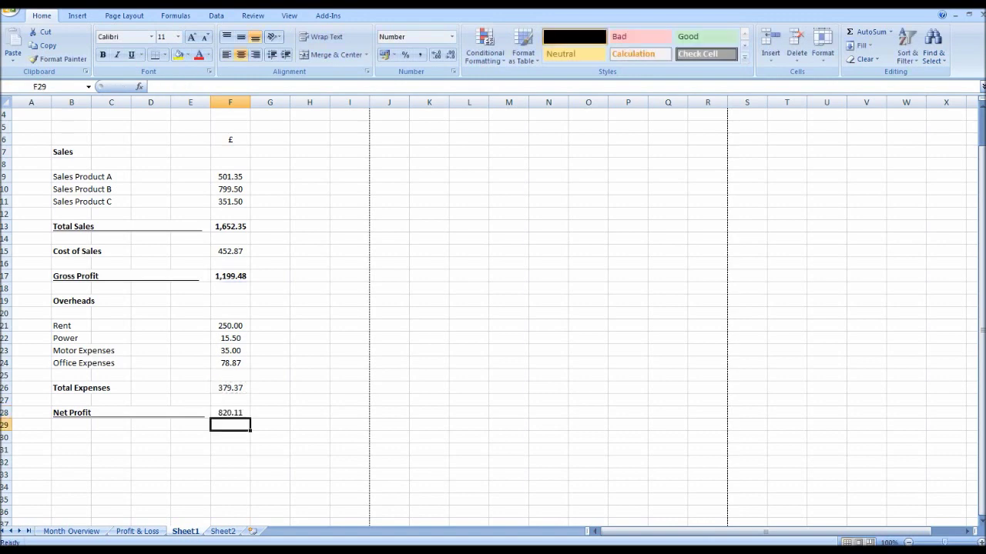
# Make the net profit amount in F28 bold
pyautogui.click(229, 413)
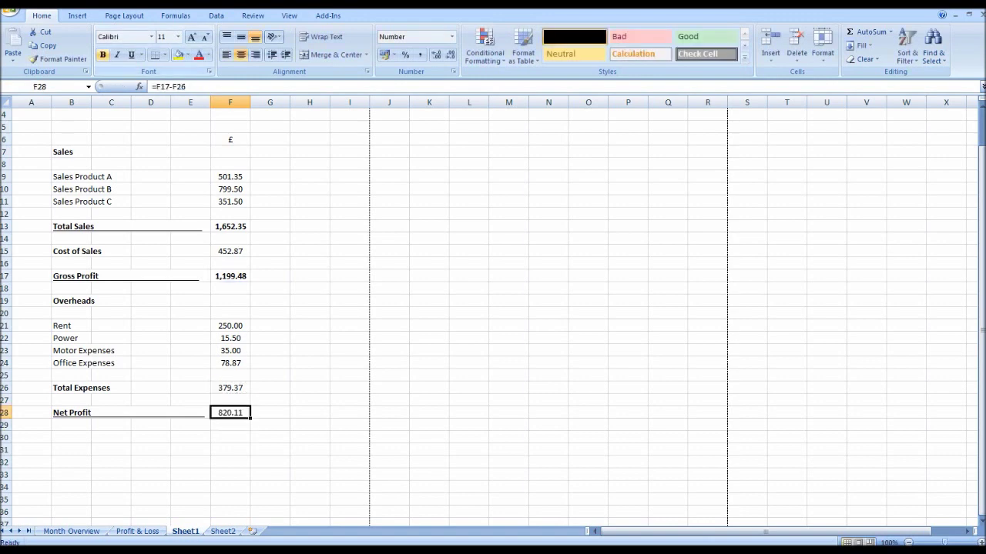
pyautogui.click(103, 55)
pyautogui.click(350, 362)
pyautogui.scroll(-1, 350, 363)
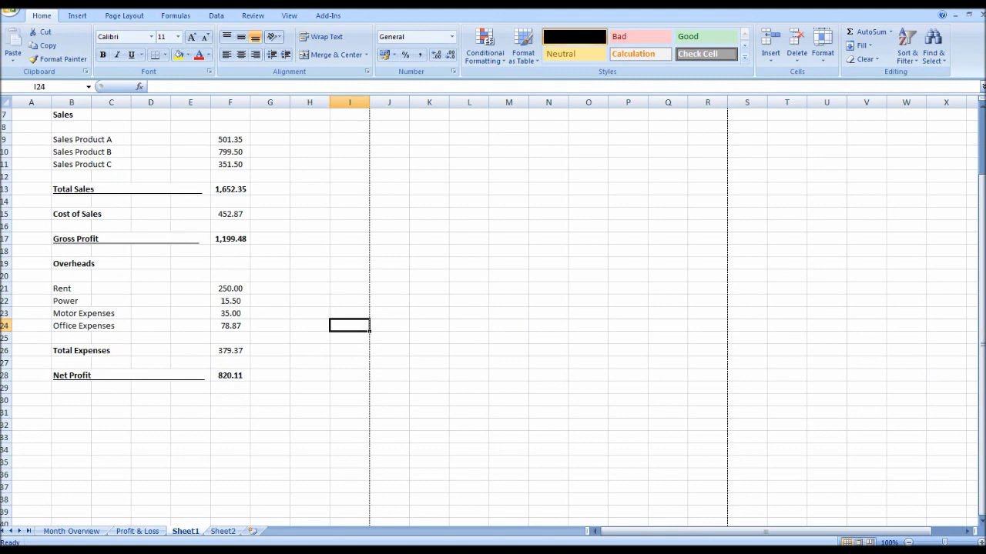
pyautogui.scroll(-2, 350, 326)
pyautogui.click(229, 301)
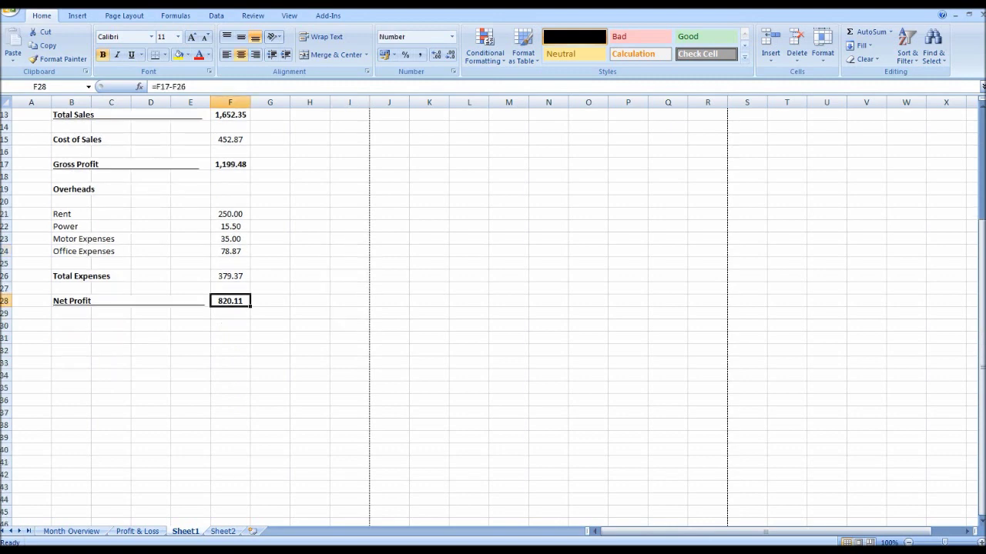
# Add a centred £ heading in H6 for a second amounts column
pyautogui.scroll(4, 493, 308)
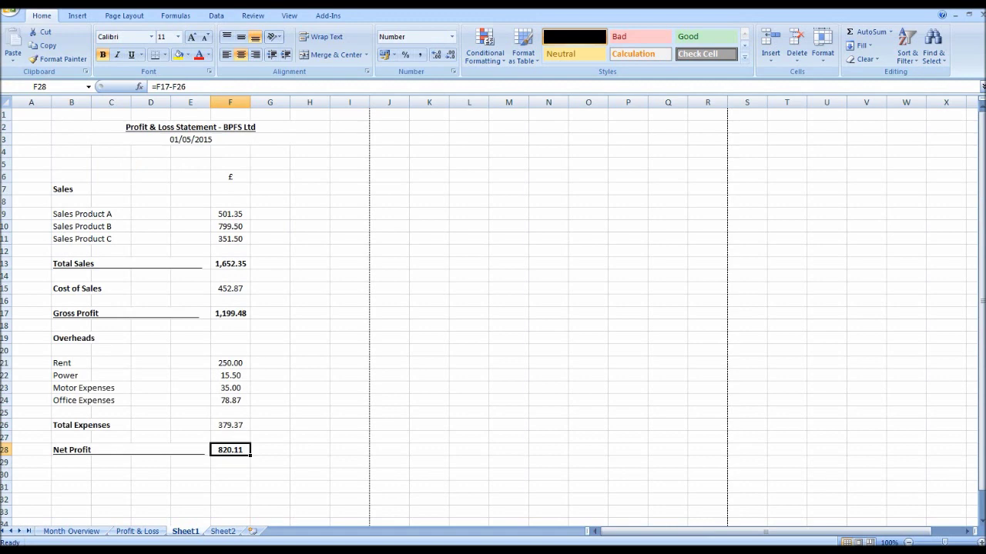
pyautogui.click(310, 177)
pyautogui.write('£')
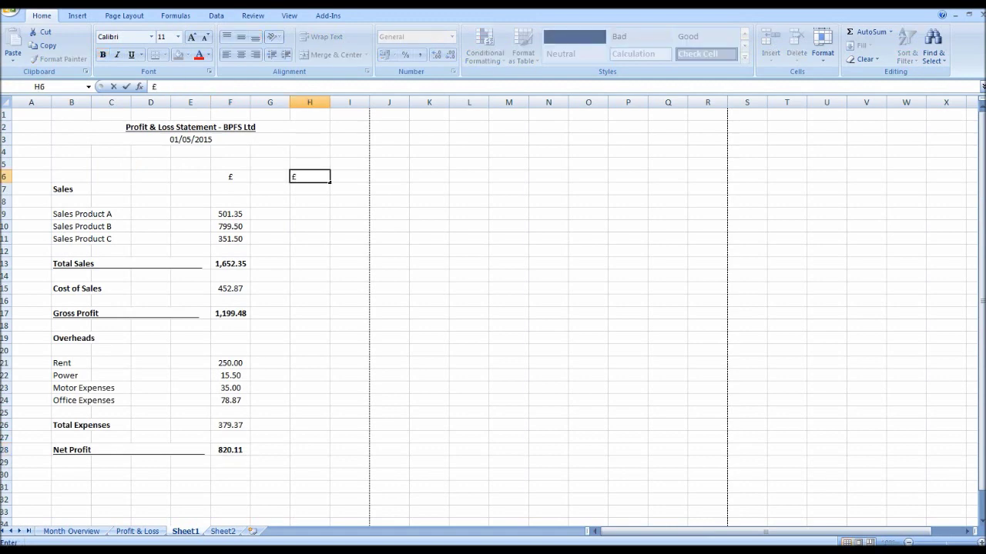
pyautogui.press('Return')
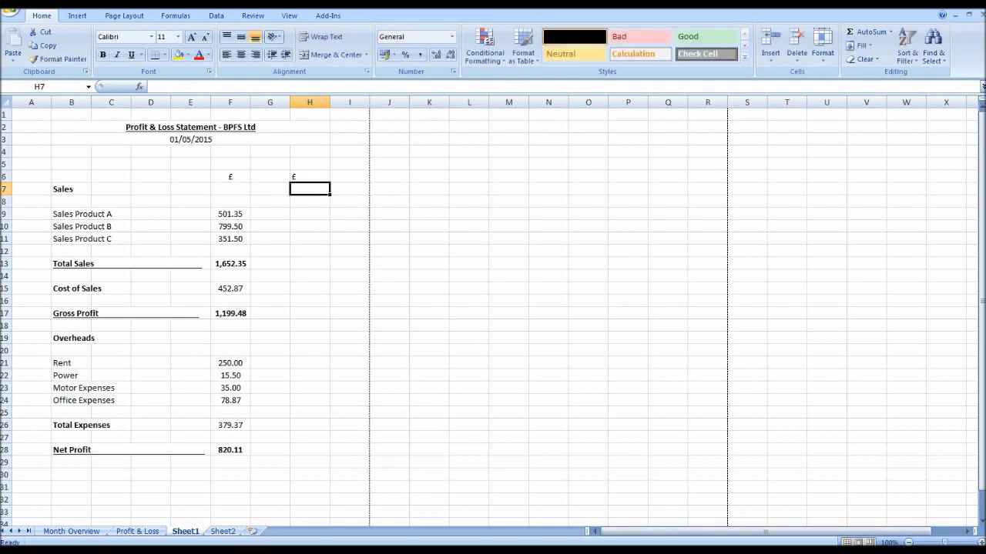
pyautogui.click(310, 176)
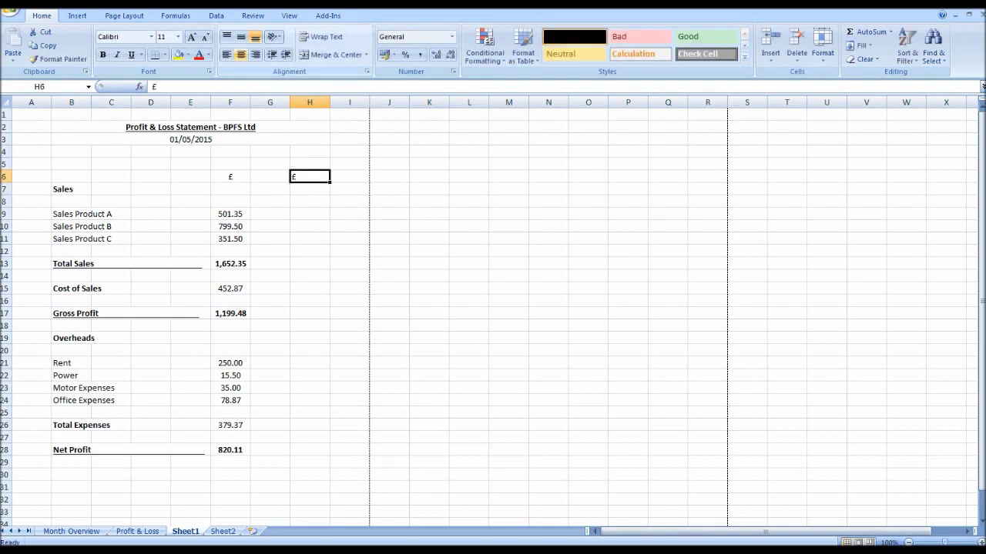
pyautogui.click(240, 54)
# Enter the second column's sales amounts in H9:H11: Product A 1000, Product B 5000 and Product C 470
pyautogui.click(309, 214)
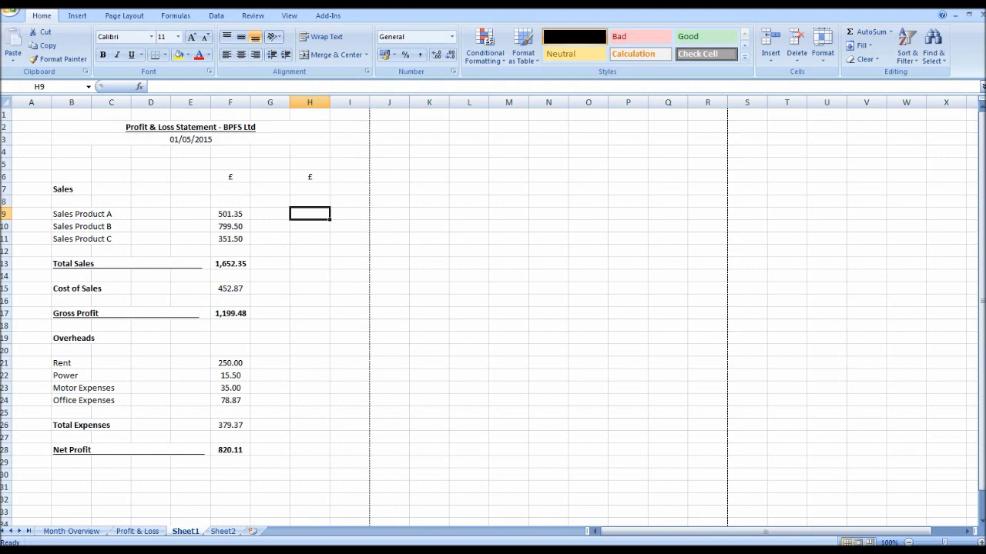
pyautogui.write('1000#')
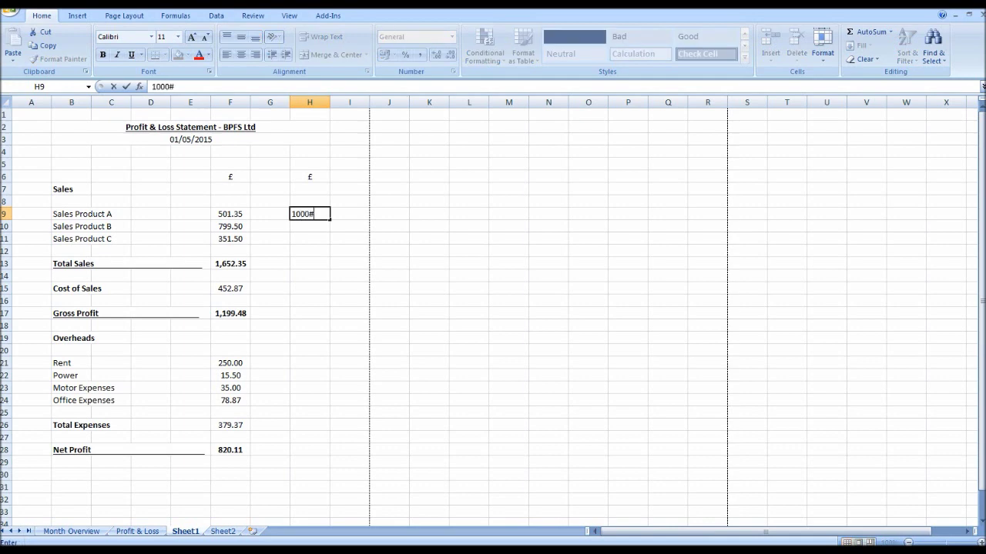
pyautogui.press('BackSpace')
pyautogui.press('Return')
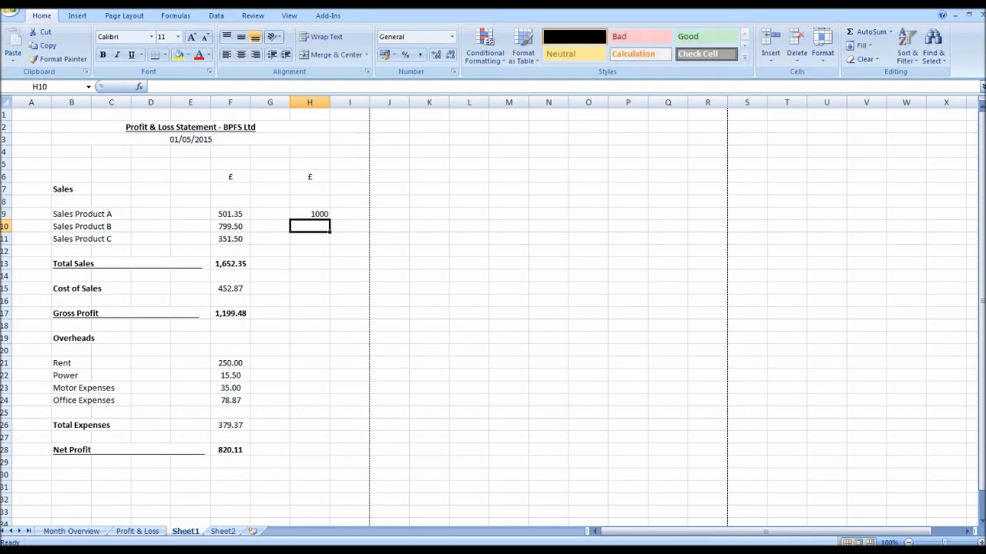
pyautogui.write('5000')
pyautogui.press('Return')
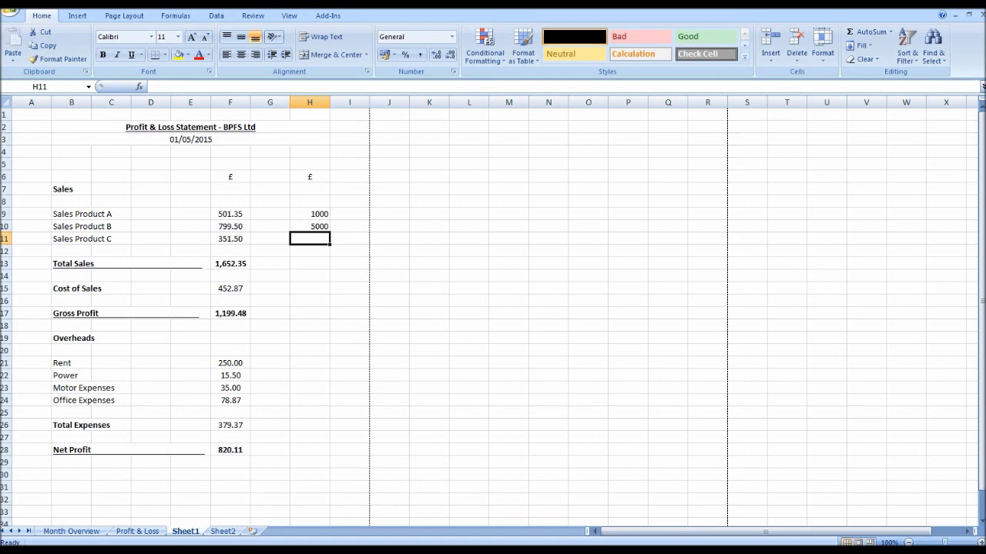
pyautogui.write('470')
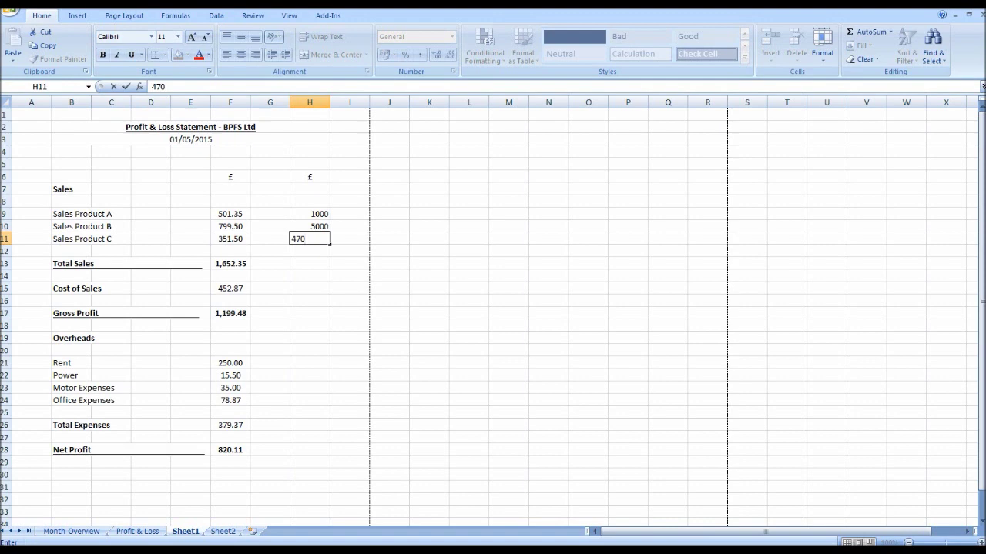
pyautogui.press('Return')
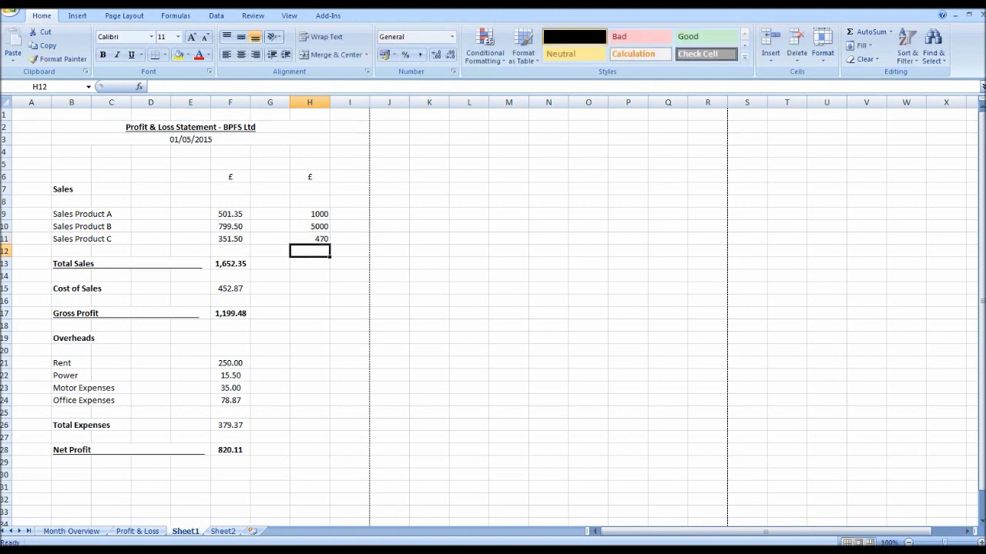
pyautogui.press('Down')
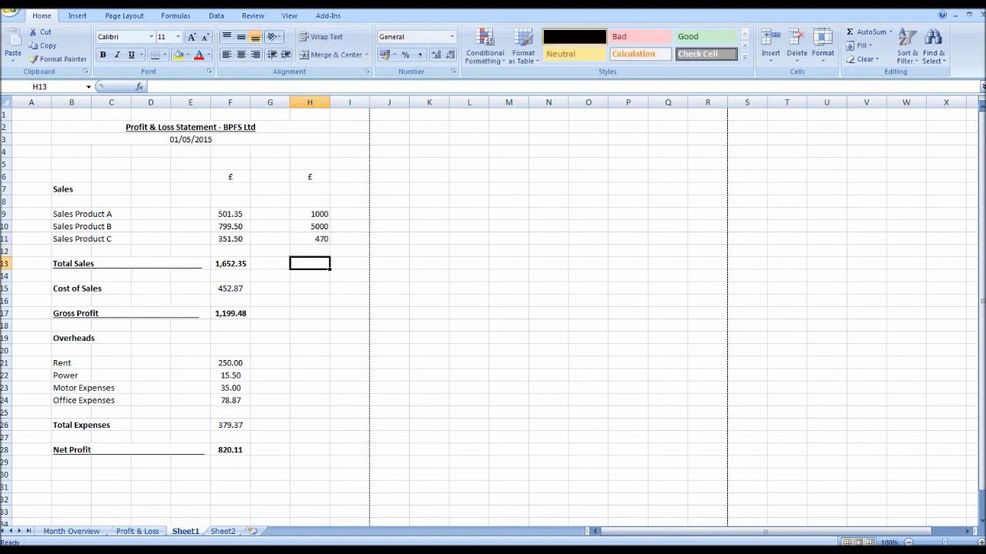